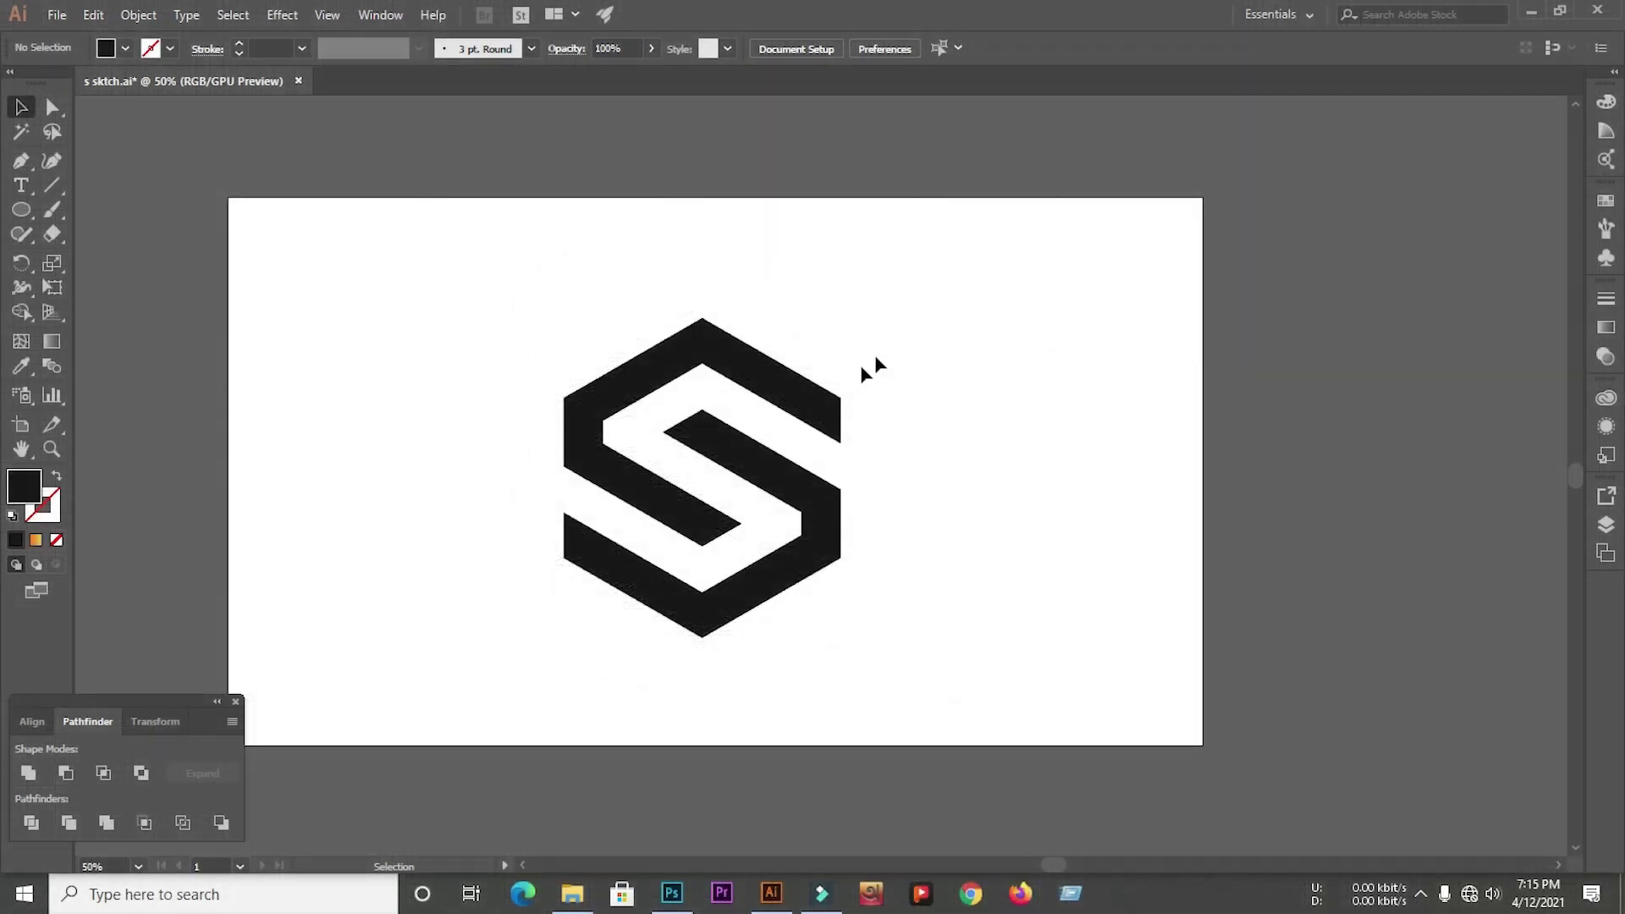
- Scale the S logo down to a small reference and place it in the artboard's upper right corner
drag(362, 267, 965, 612)
drag(843, 317, 1114, 265)
click(861, 411)
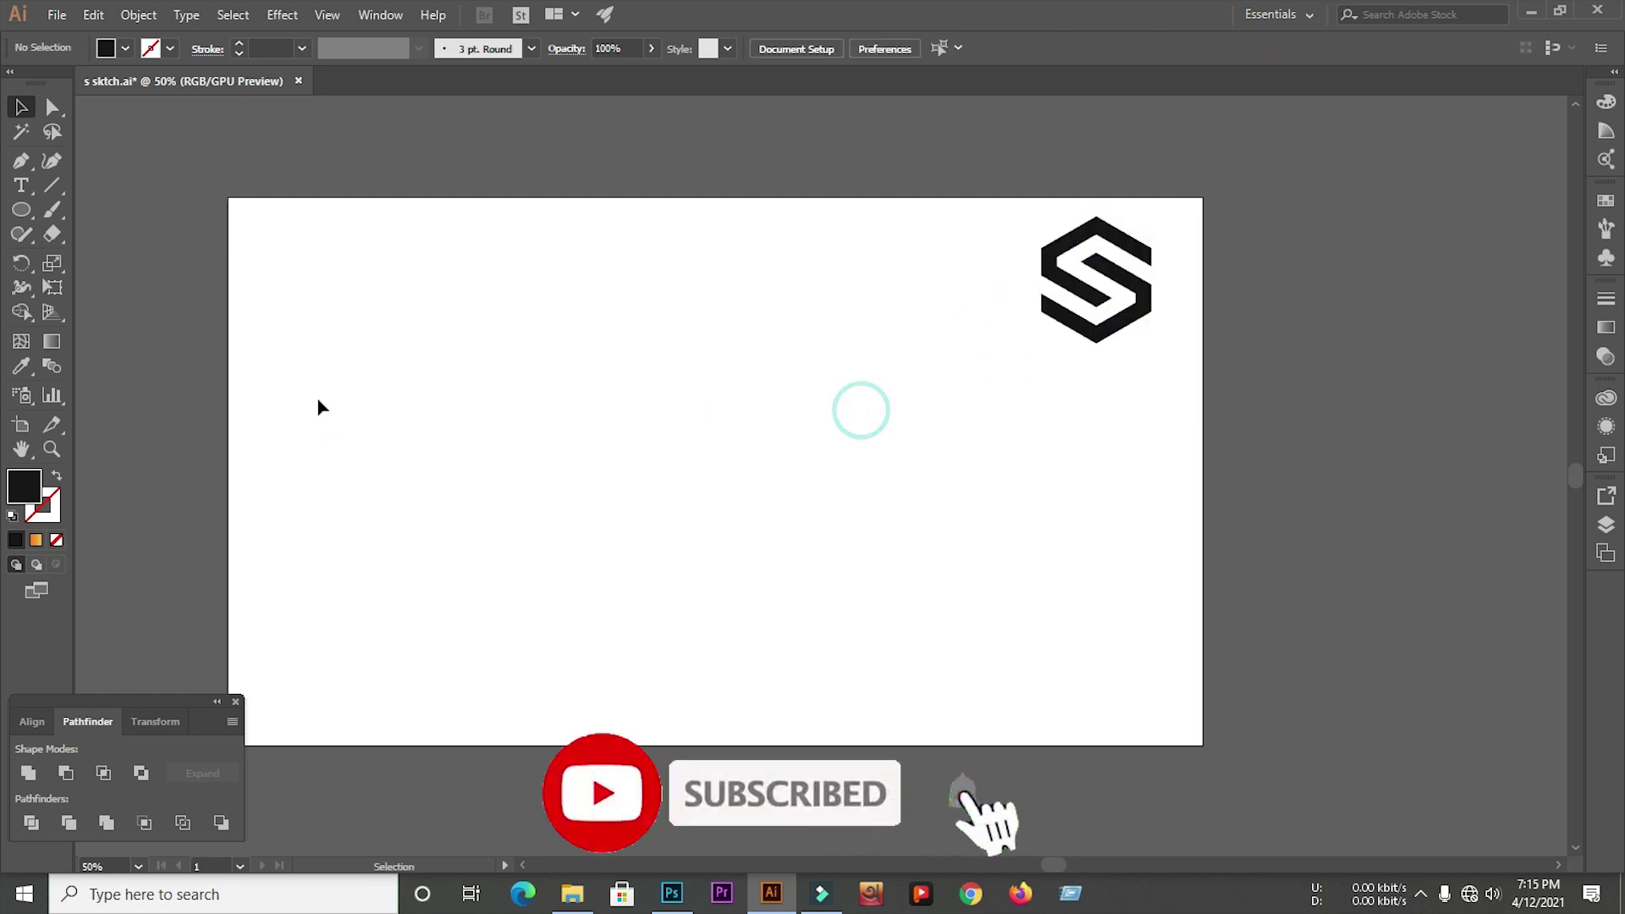
- Draw a vertical line about 759 pt tall on the artboard's left half and give it a 0.75 pt stroke
key(ctrl+=)
click(52, 184)
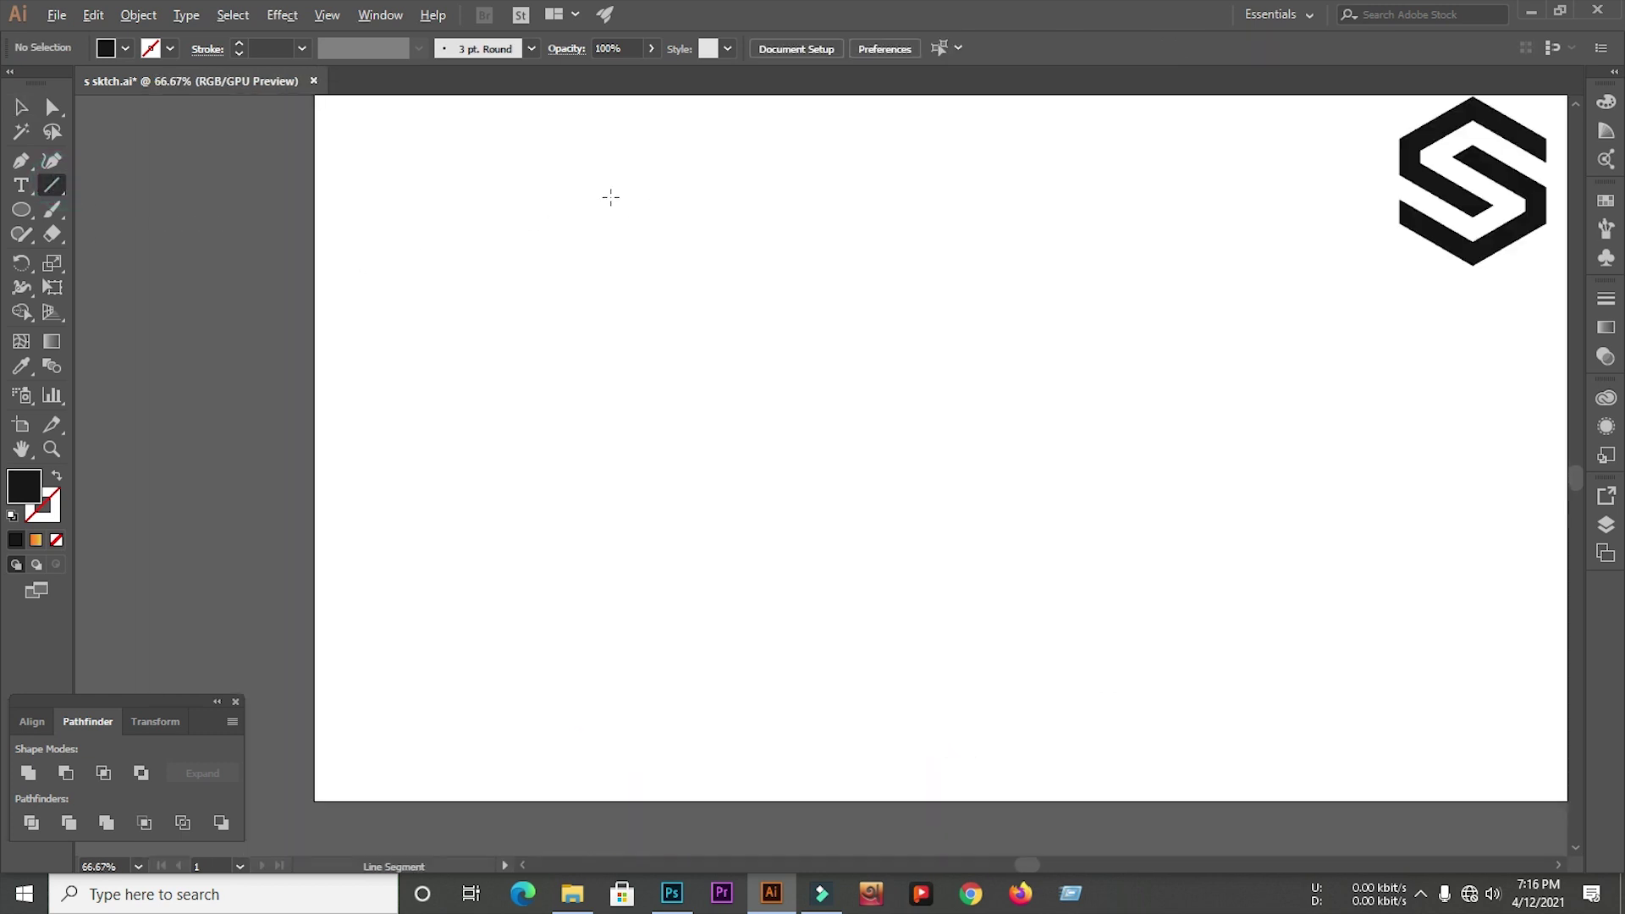
drag(553, 166, 553, 680)
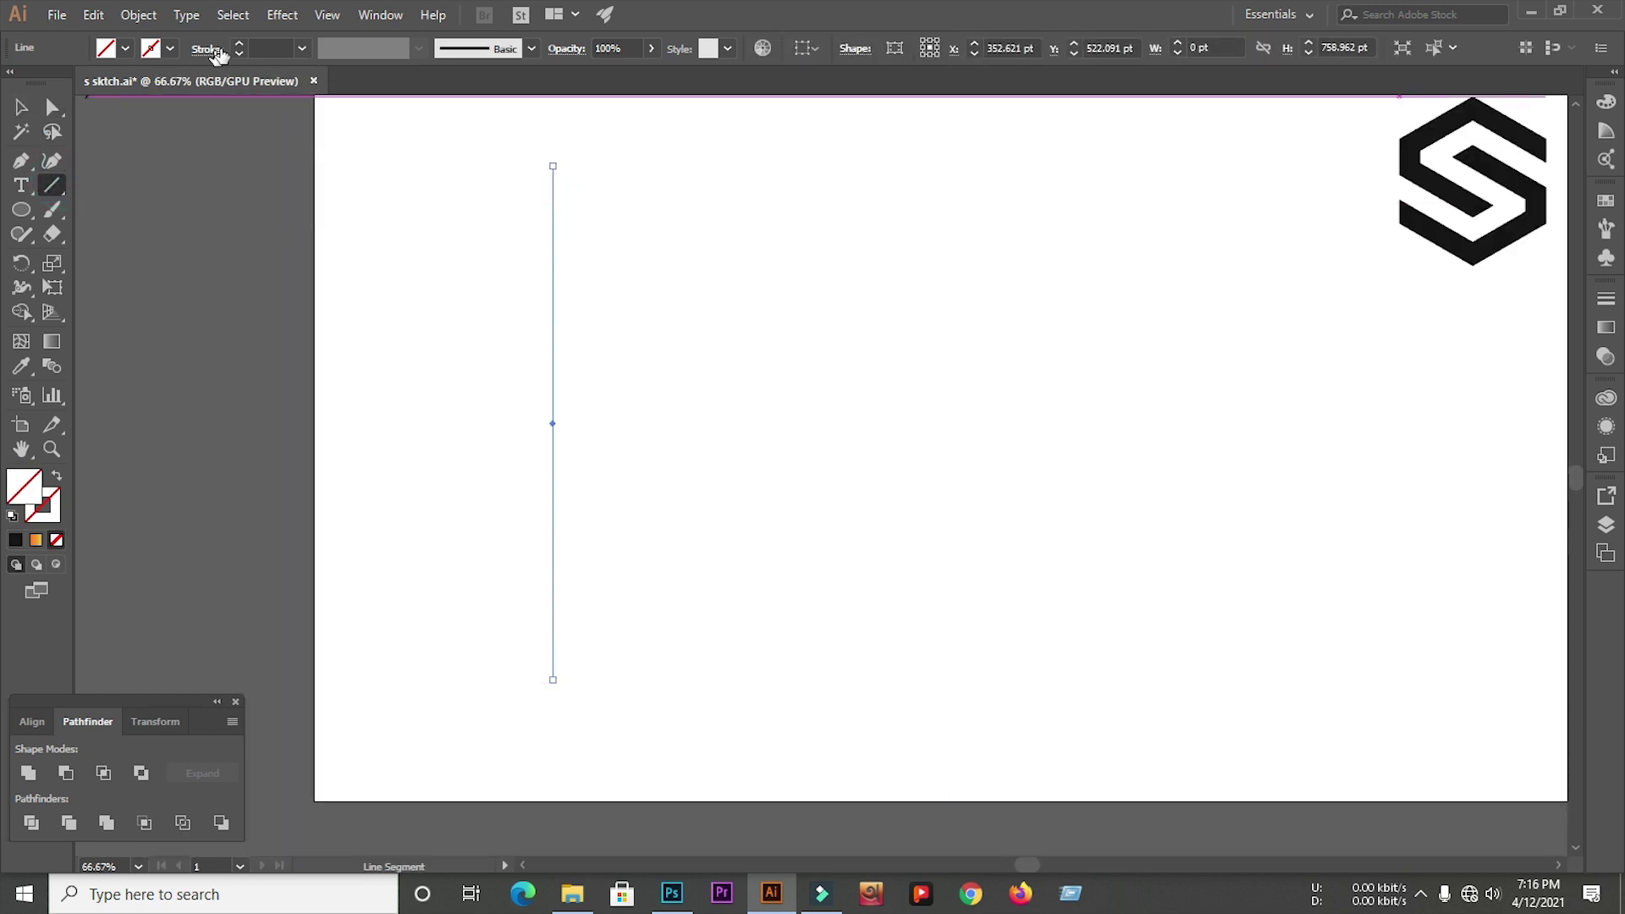
click(239, 42)
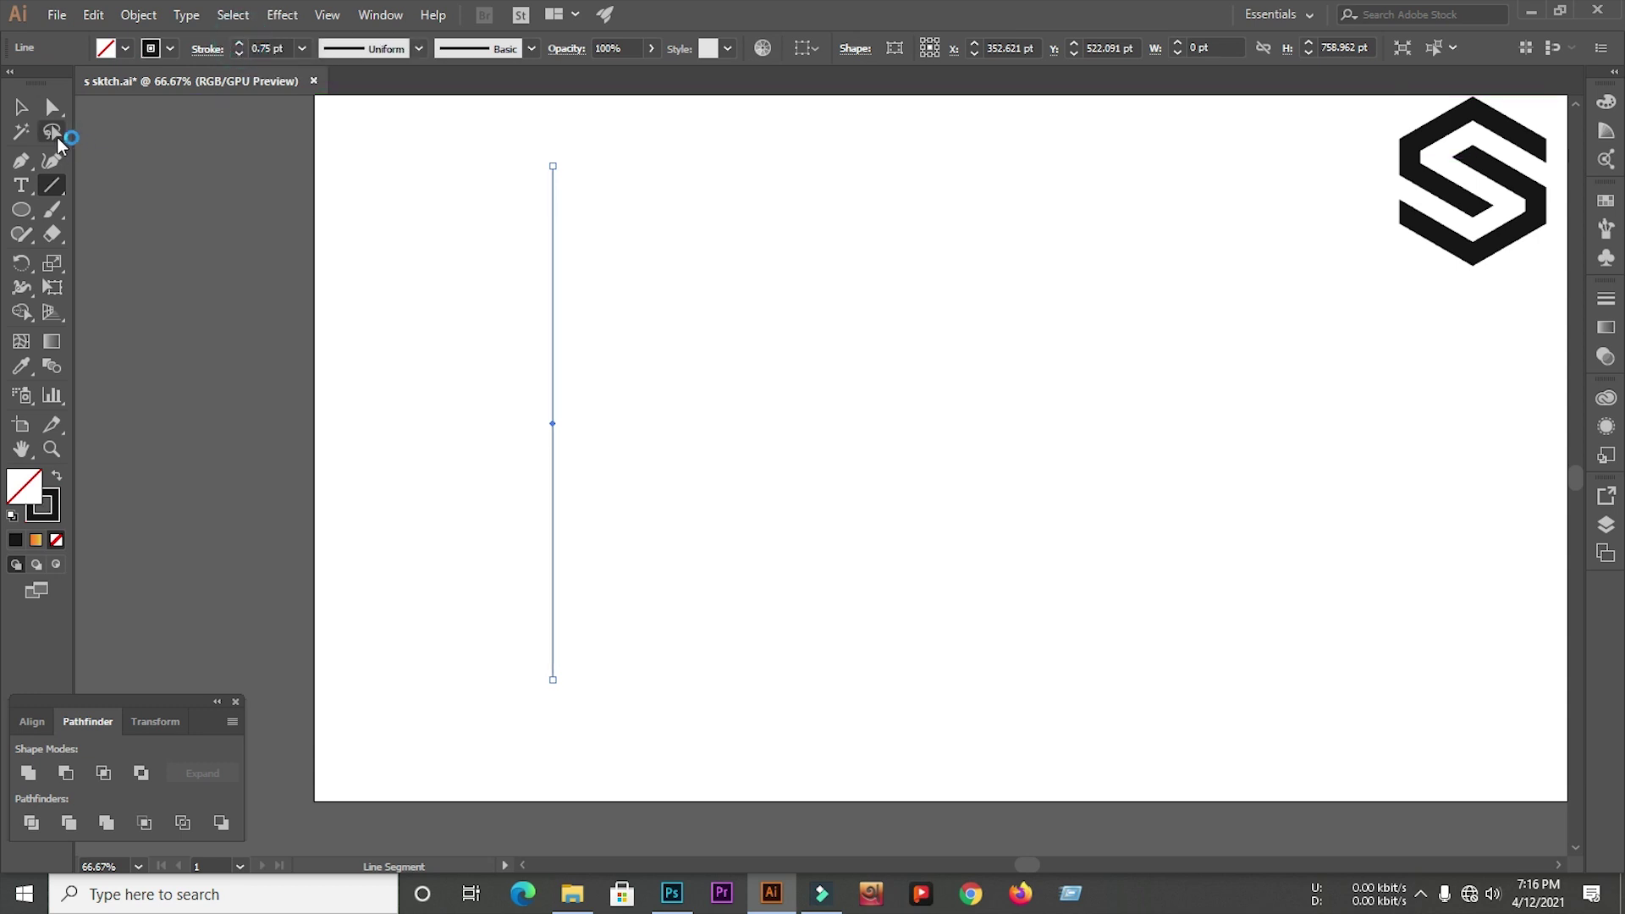
- Duplicate the vertical line to its right and repeat the copy to make eight evenly spaced lines about 45 pt apart
click(30, 108)
click(281, 272)
drag(552, 281, 585, 279)
key(ctrl+d)
key(ctrl+d)
key(ctrl+d)
key(ctrl+d)
key(ctrl+d)
key(ctrl+d)
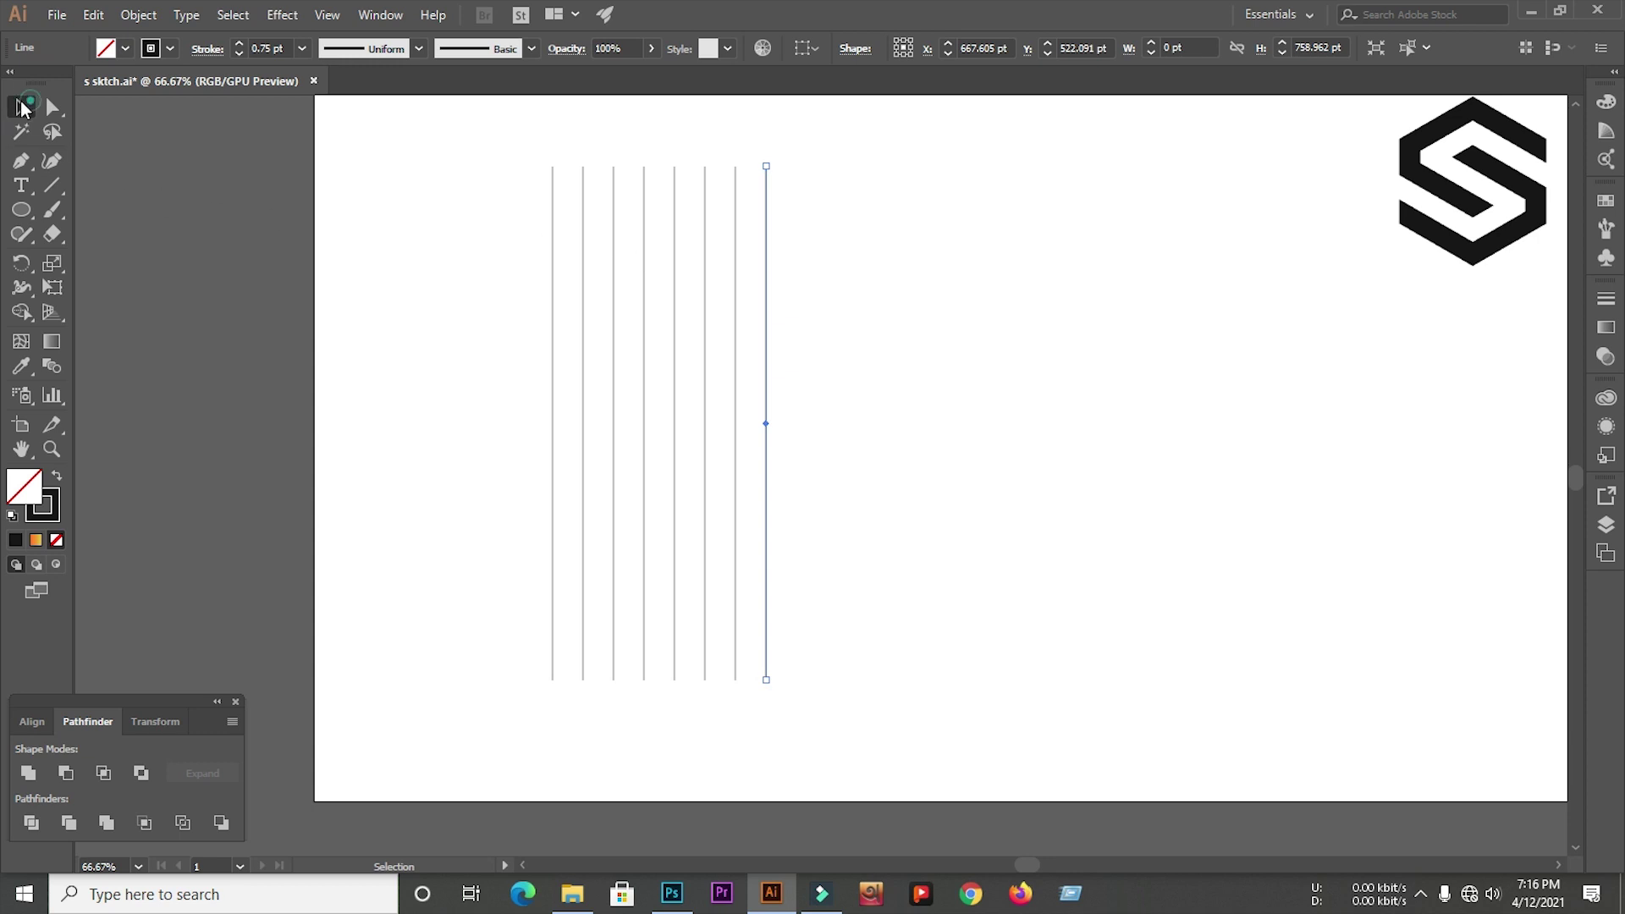
- Group the eight vertical lines into one object
drag(424, 170, 988, 733)
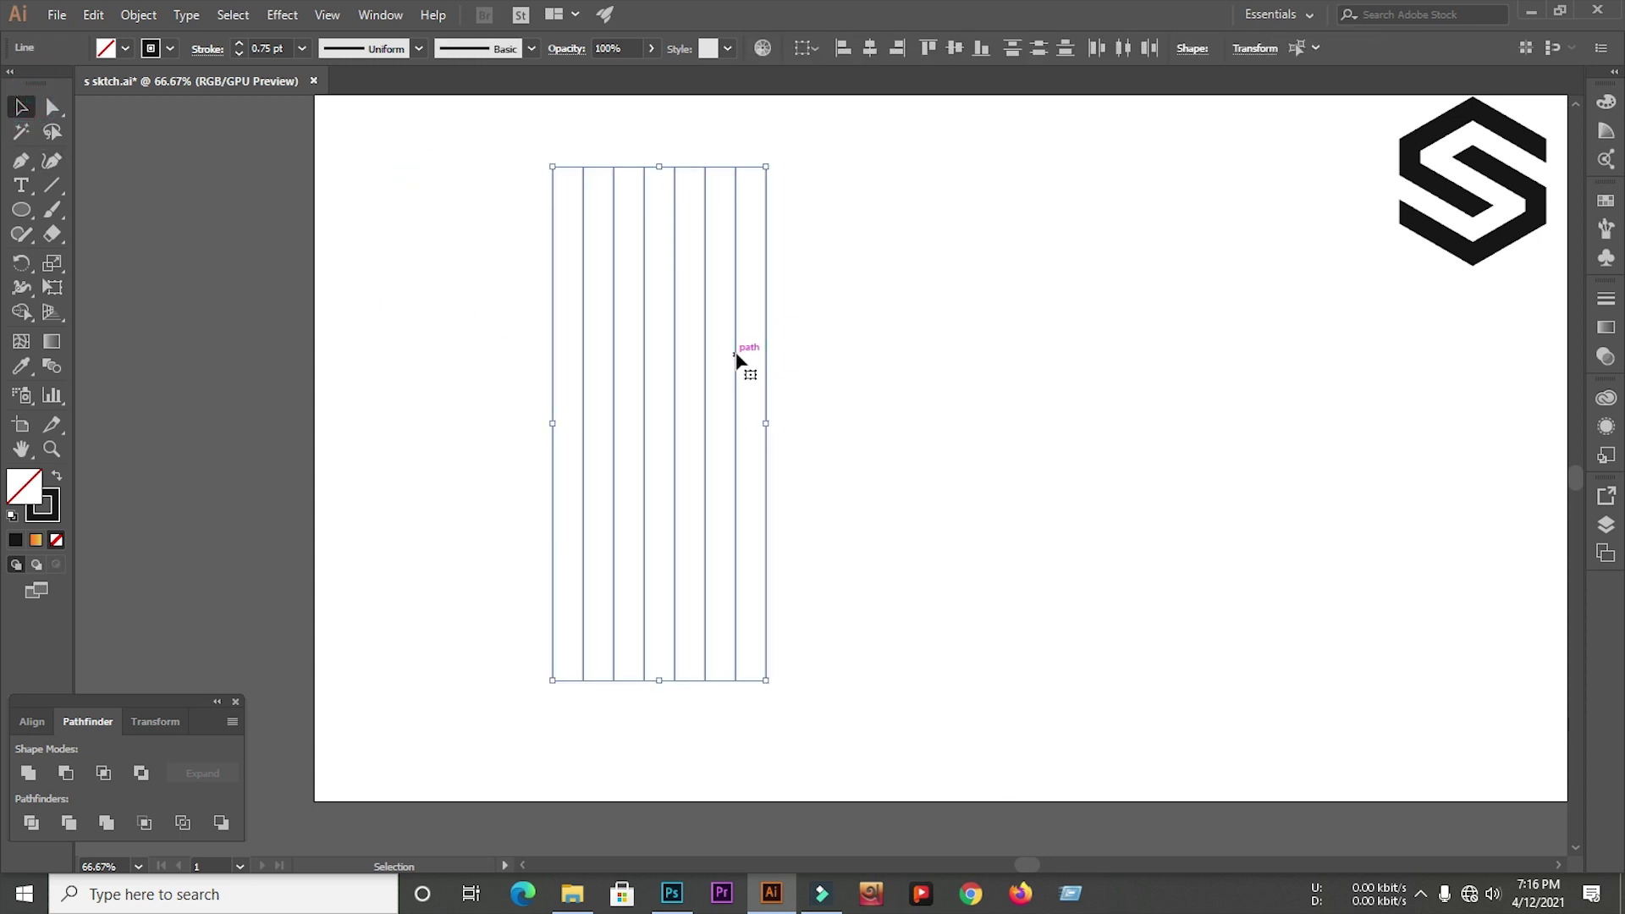
right_click(736, 358)
click(821, 472)
click(951, 446)
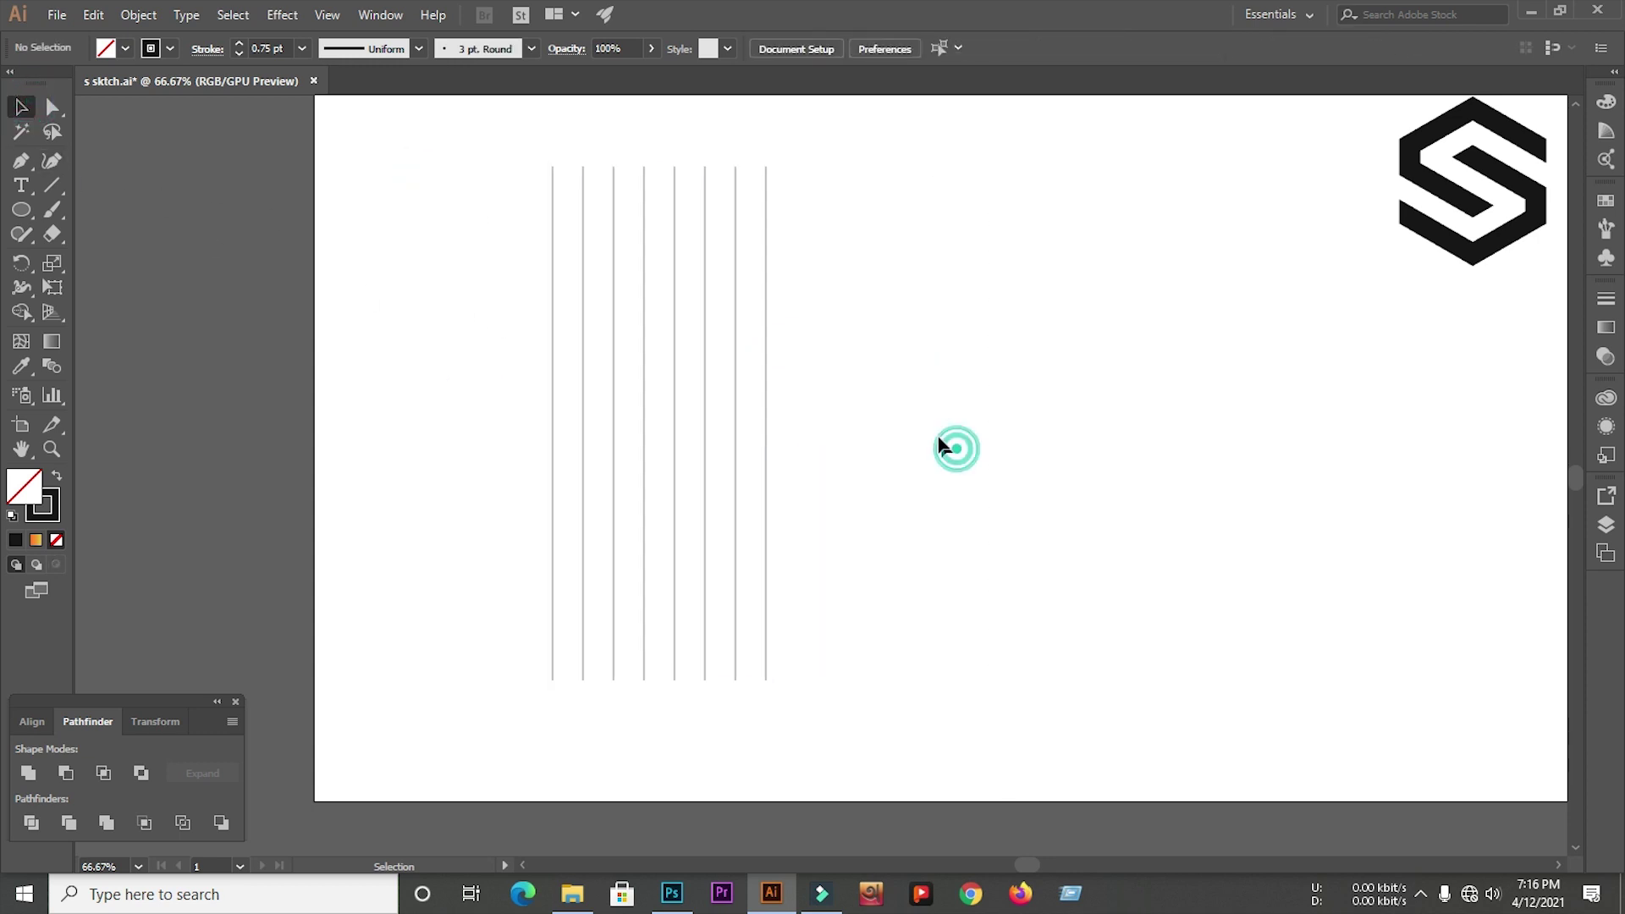
click(768, 310)
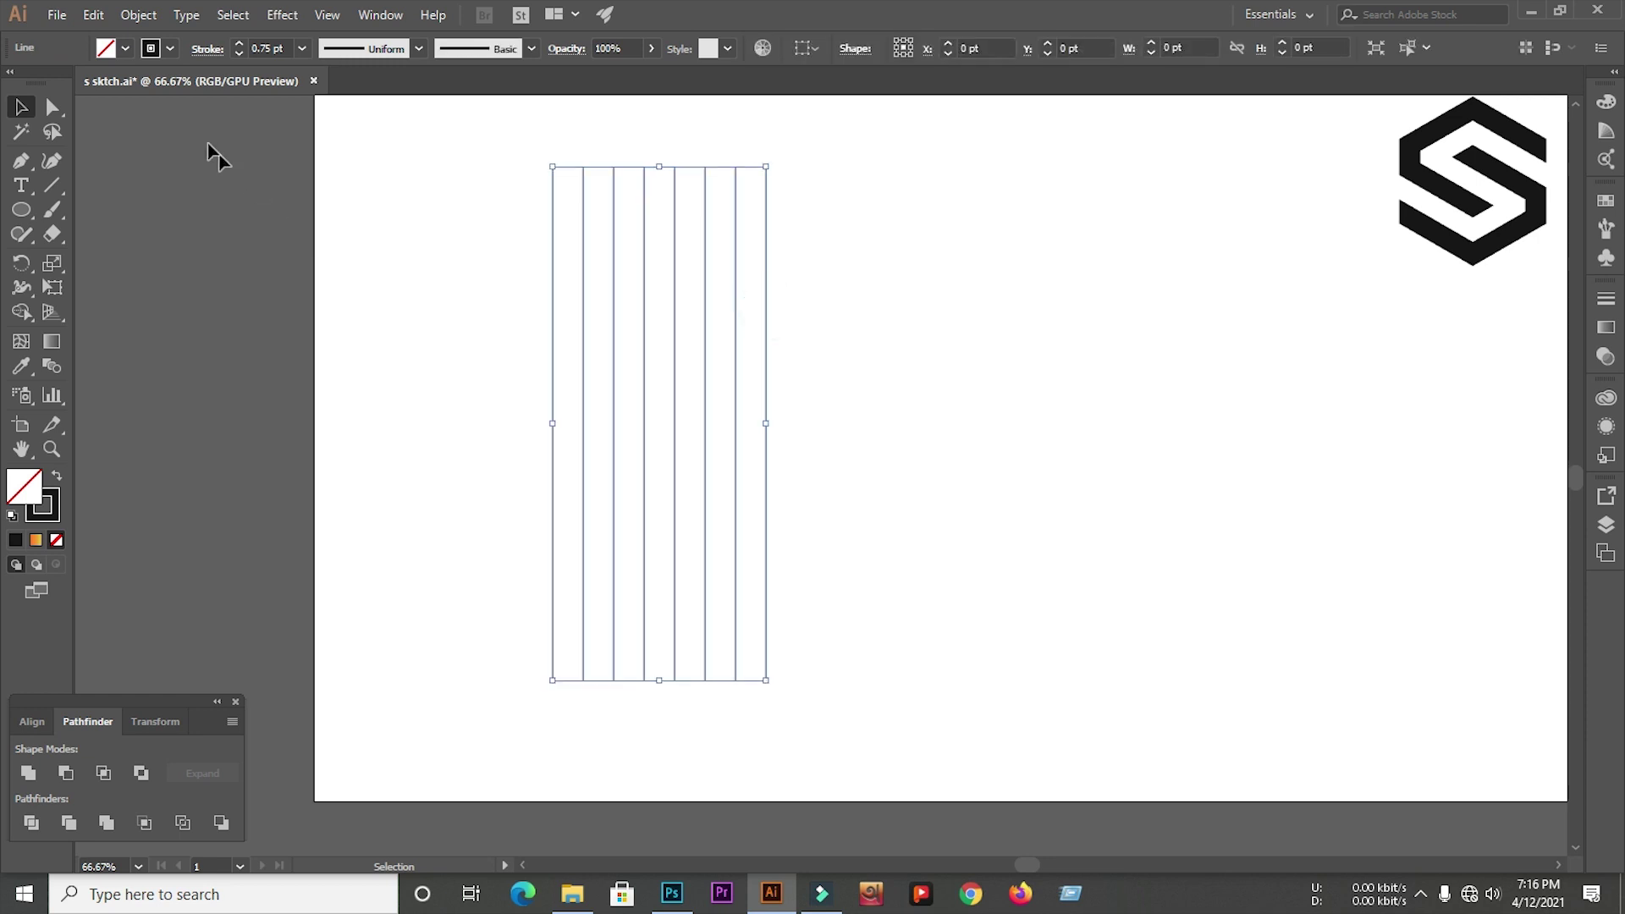
- Copy the group of vertical lines and paste the duplicate in front in the same position
click(137, 18)
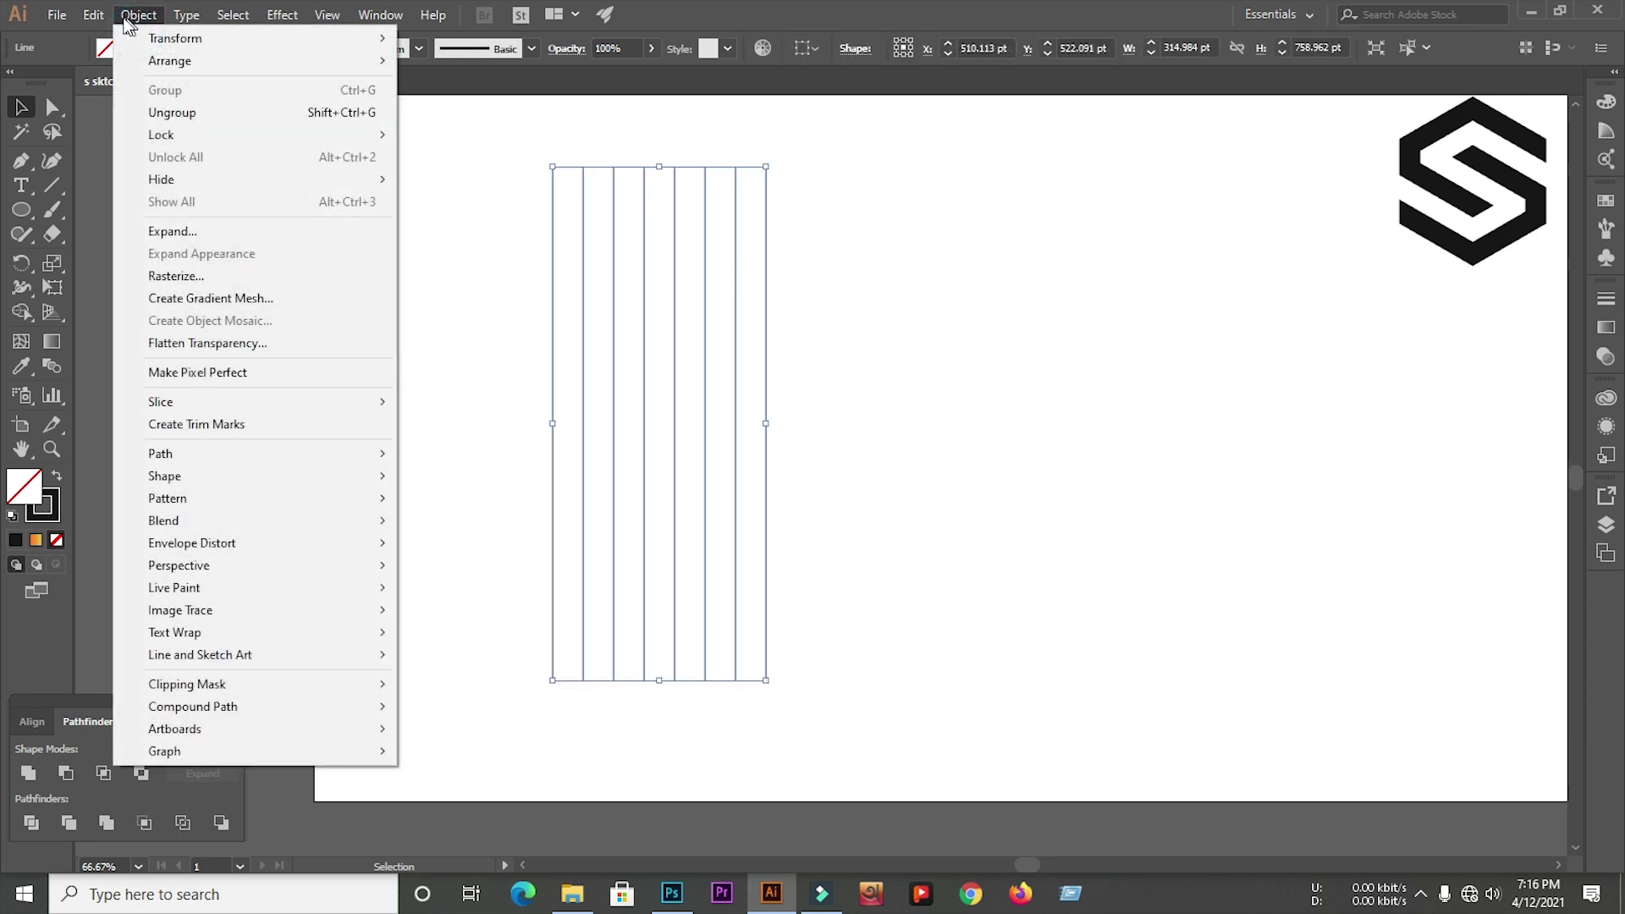
click(127, 17)
click(93, 14)
click(127, 113)
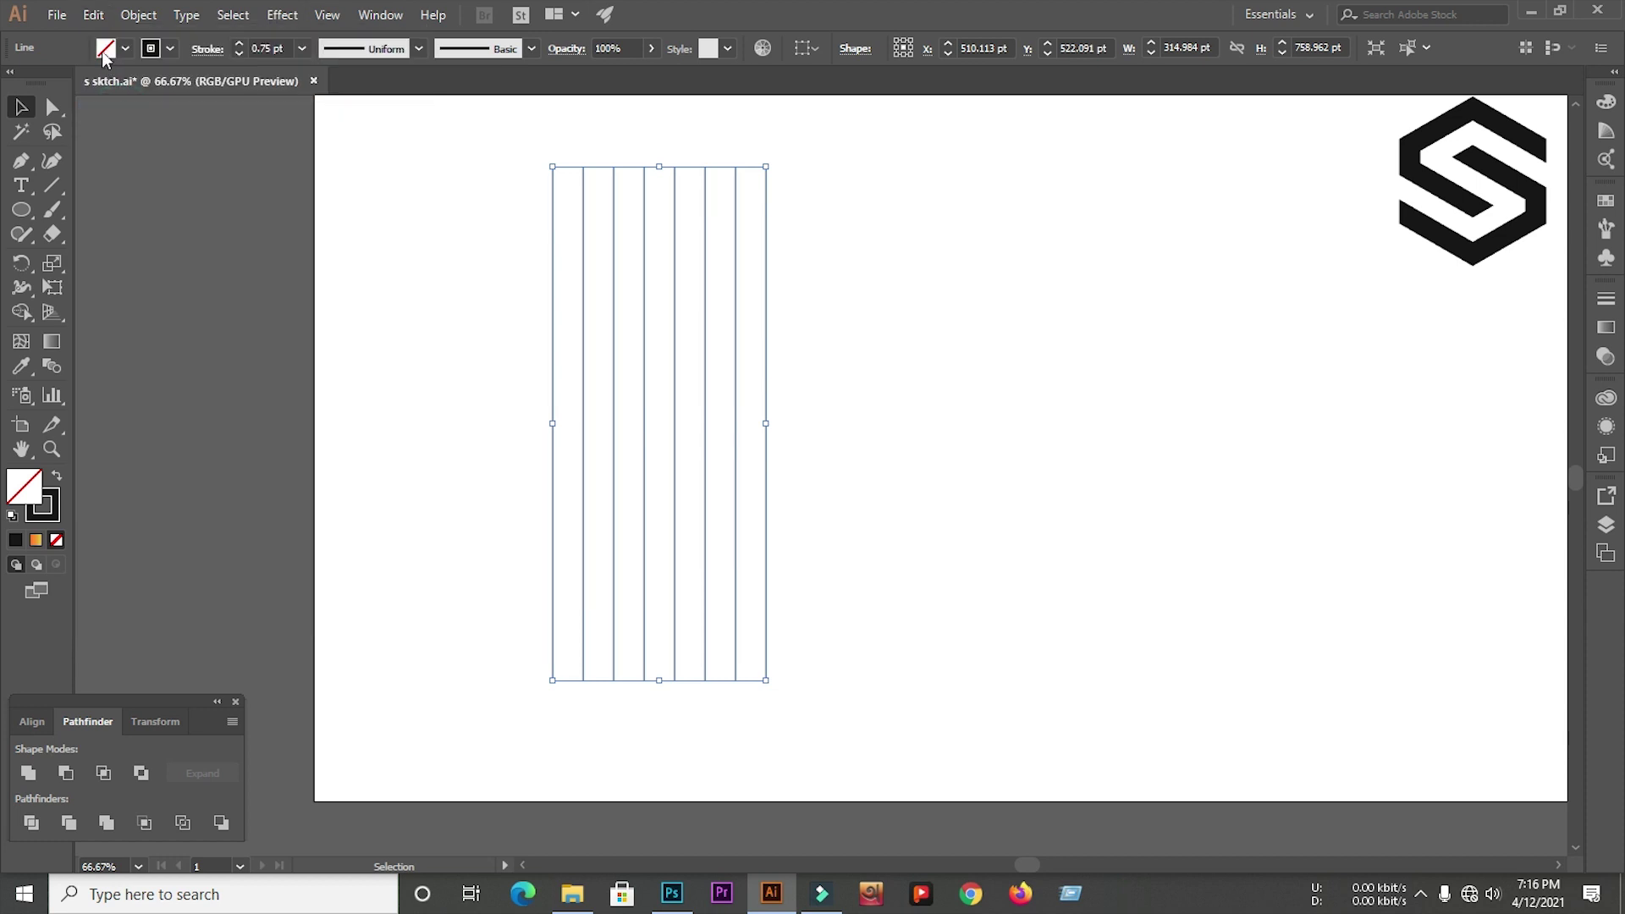
click(95, 18)
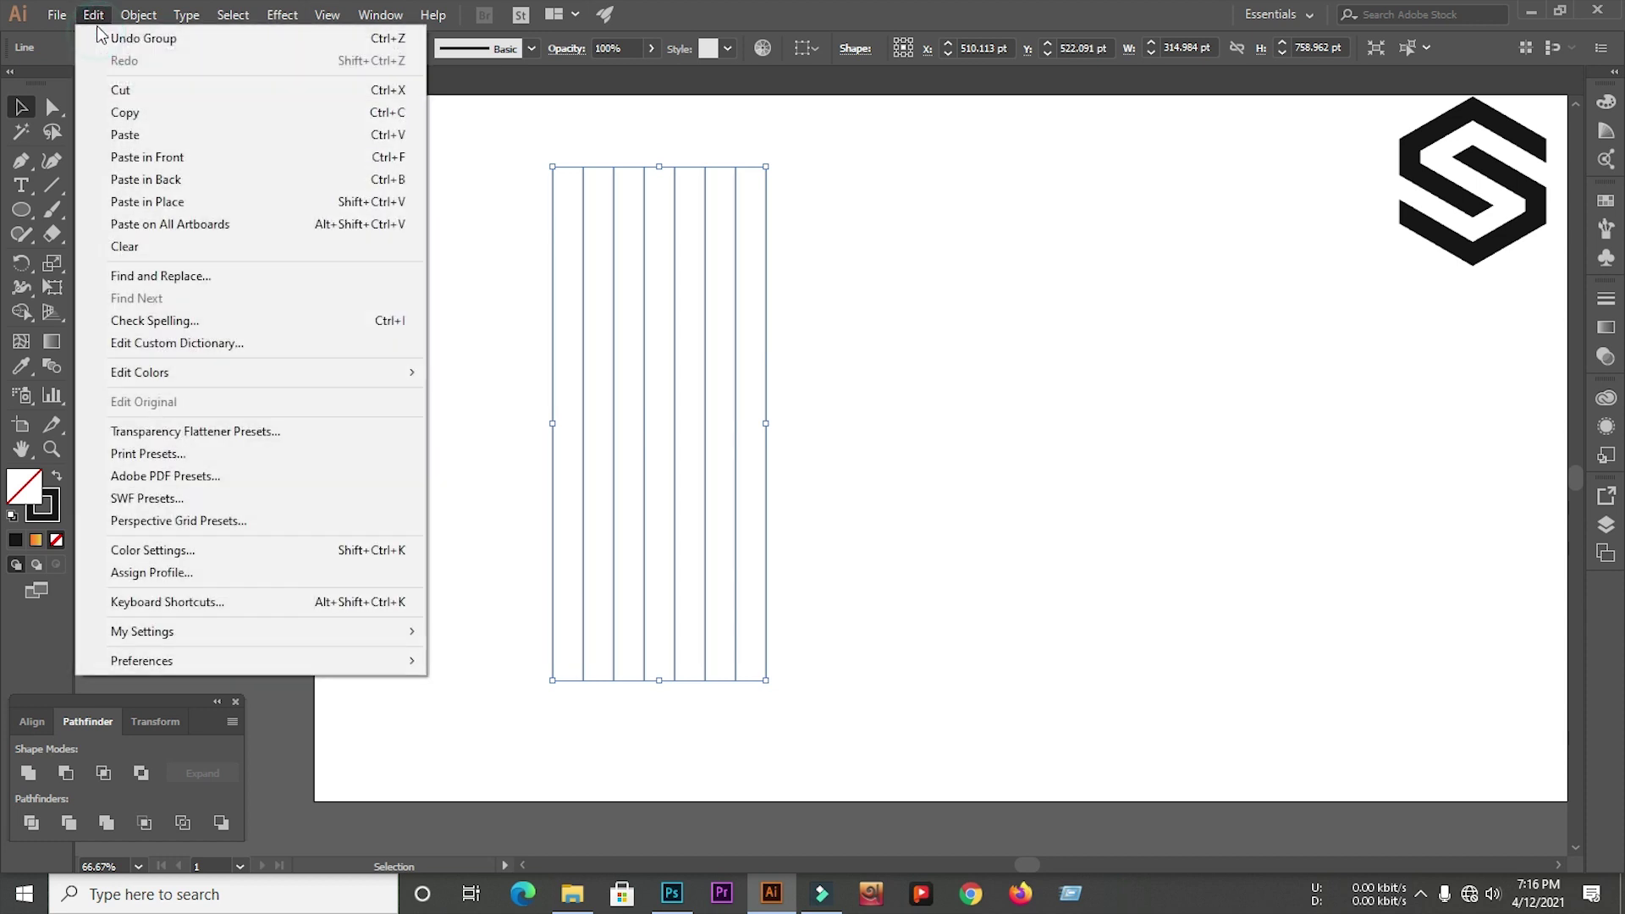
click(166, 159)
click(858, 297)
- Create a copy of the line group rotated by 60 degrees
click(765, 252)
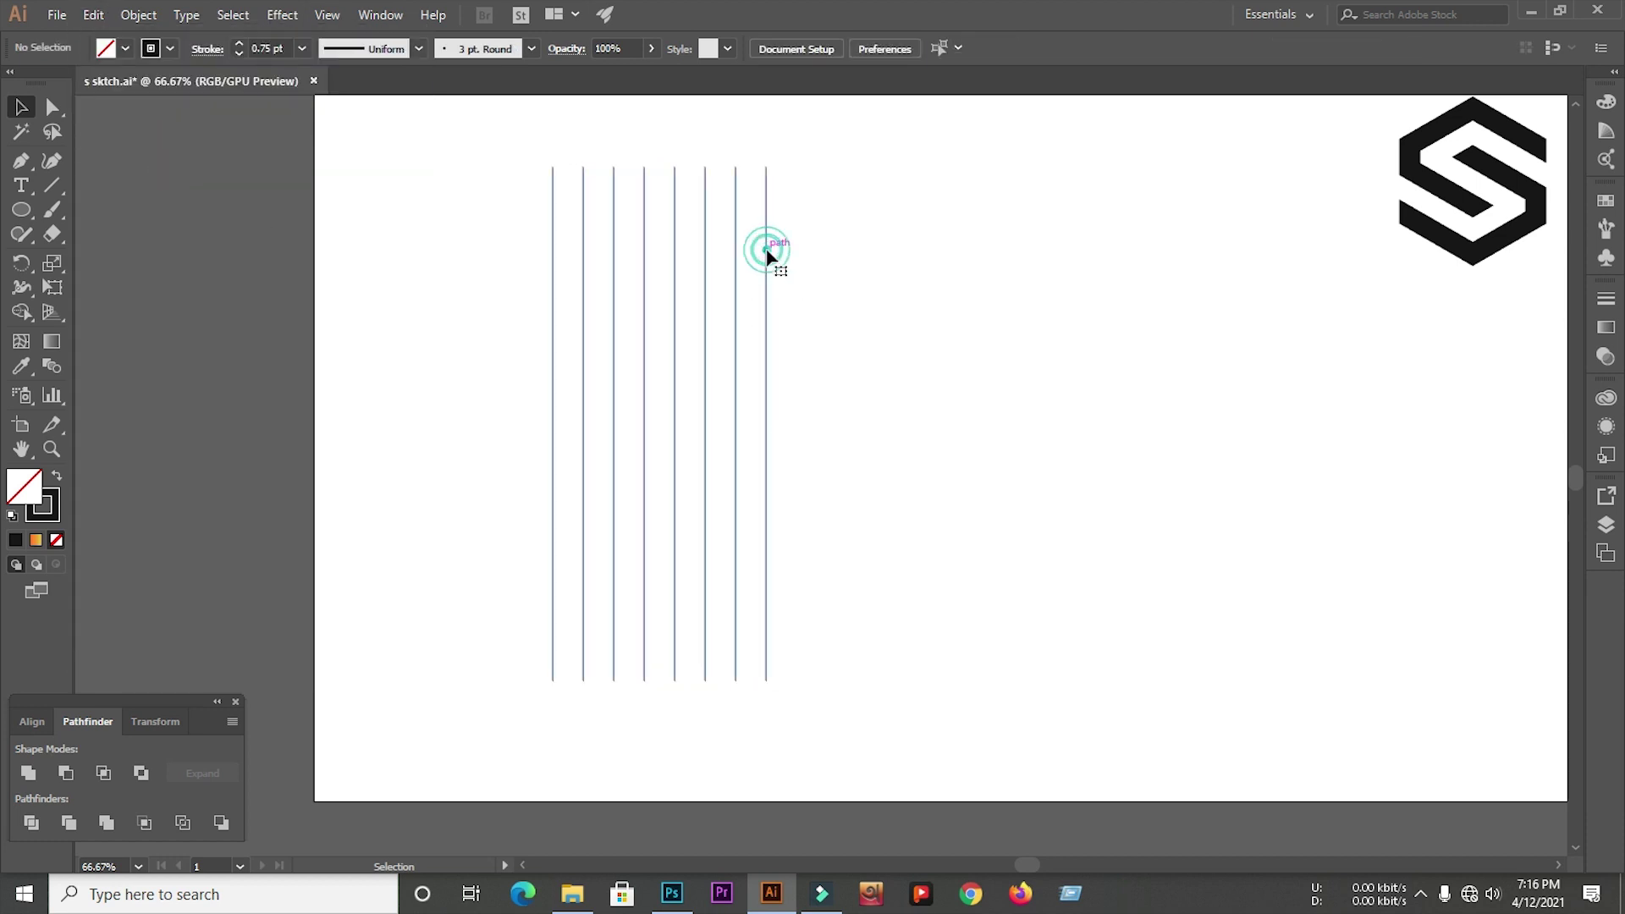
right_click(767, 251)
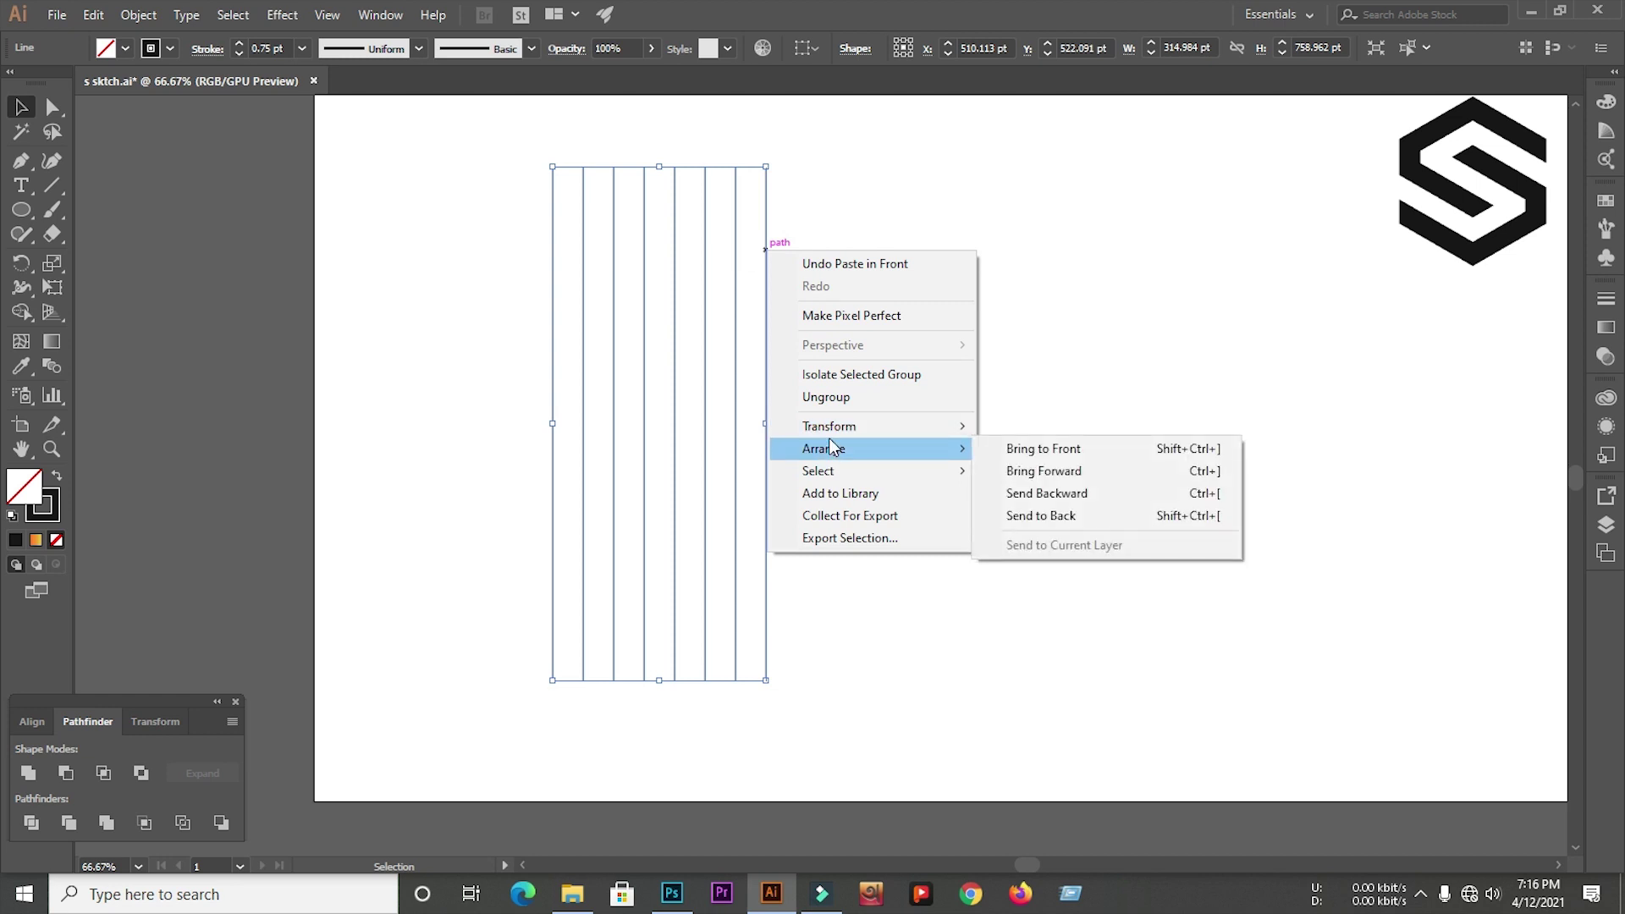
mouse_move(965, 428)
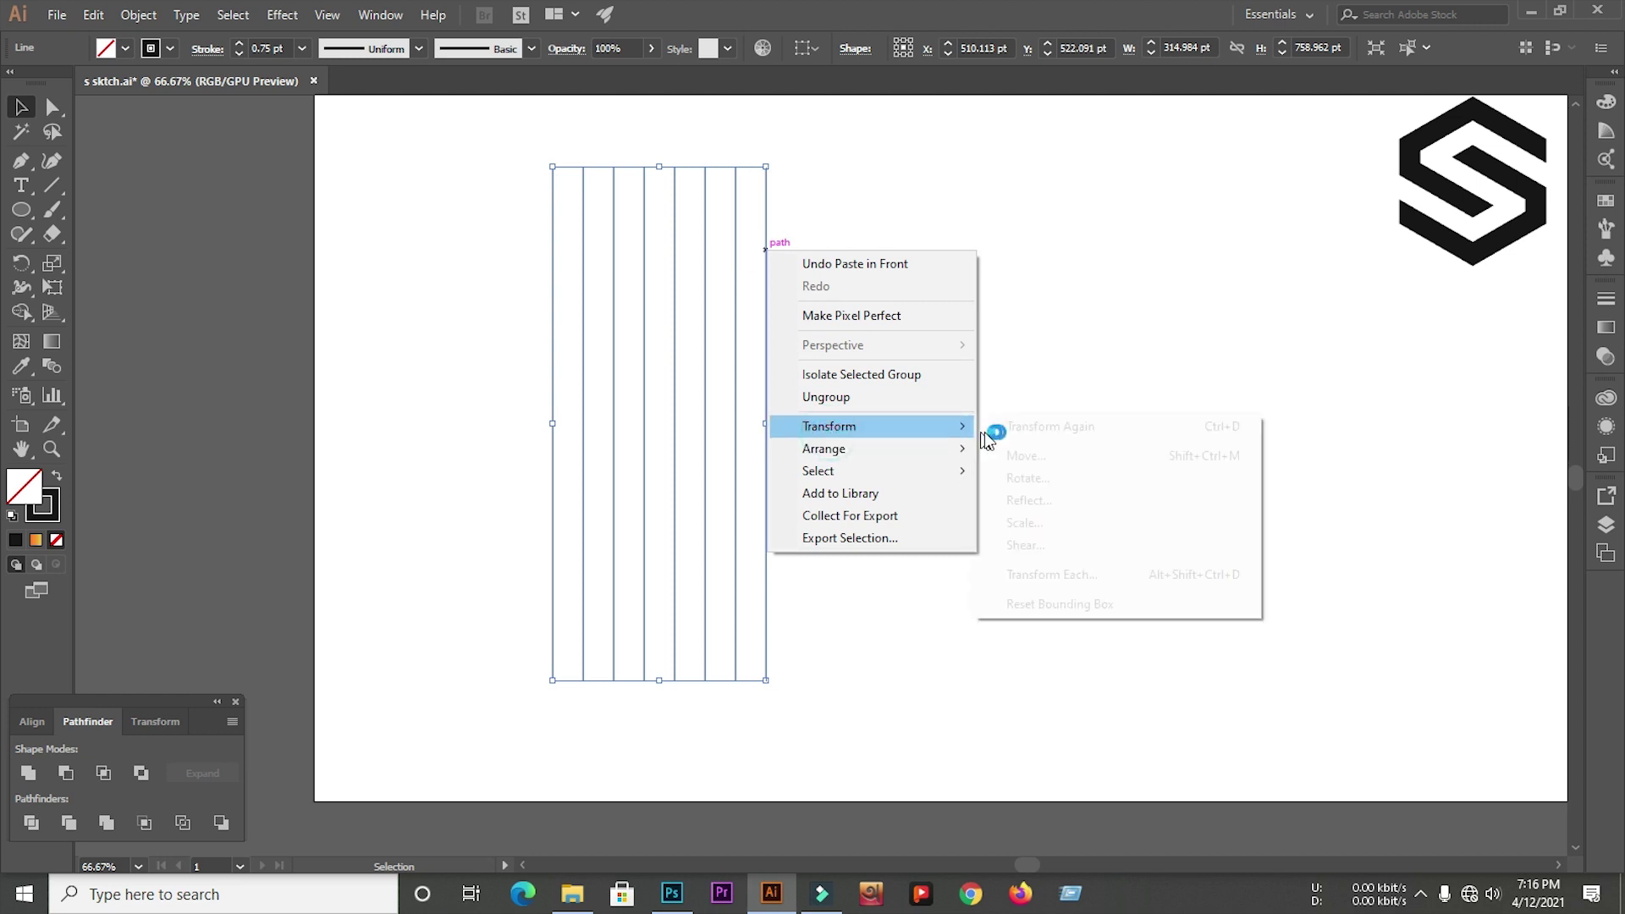
click(1045, 480)
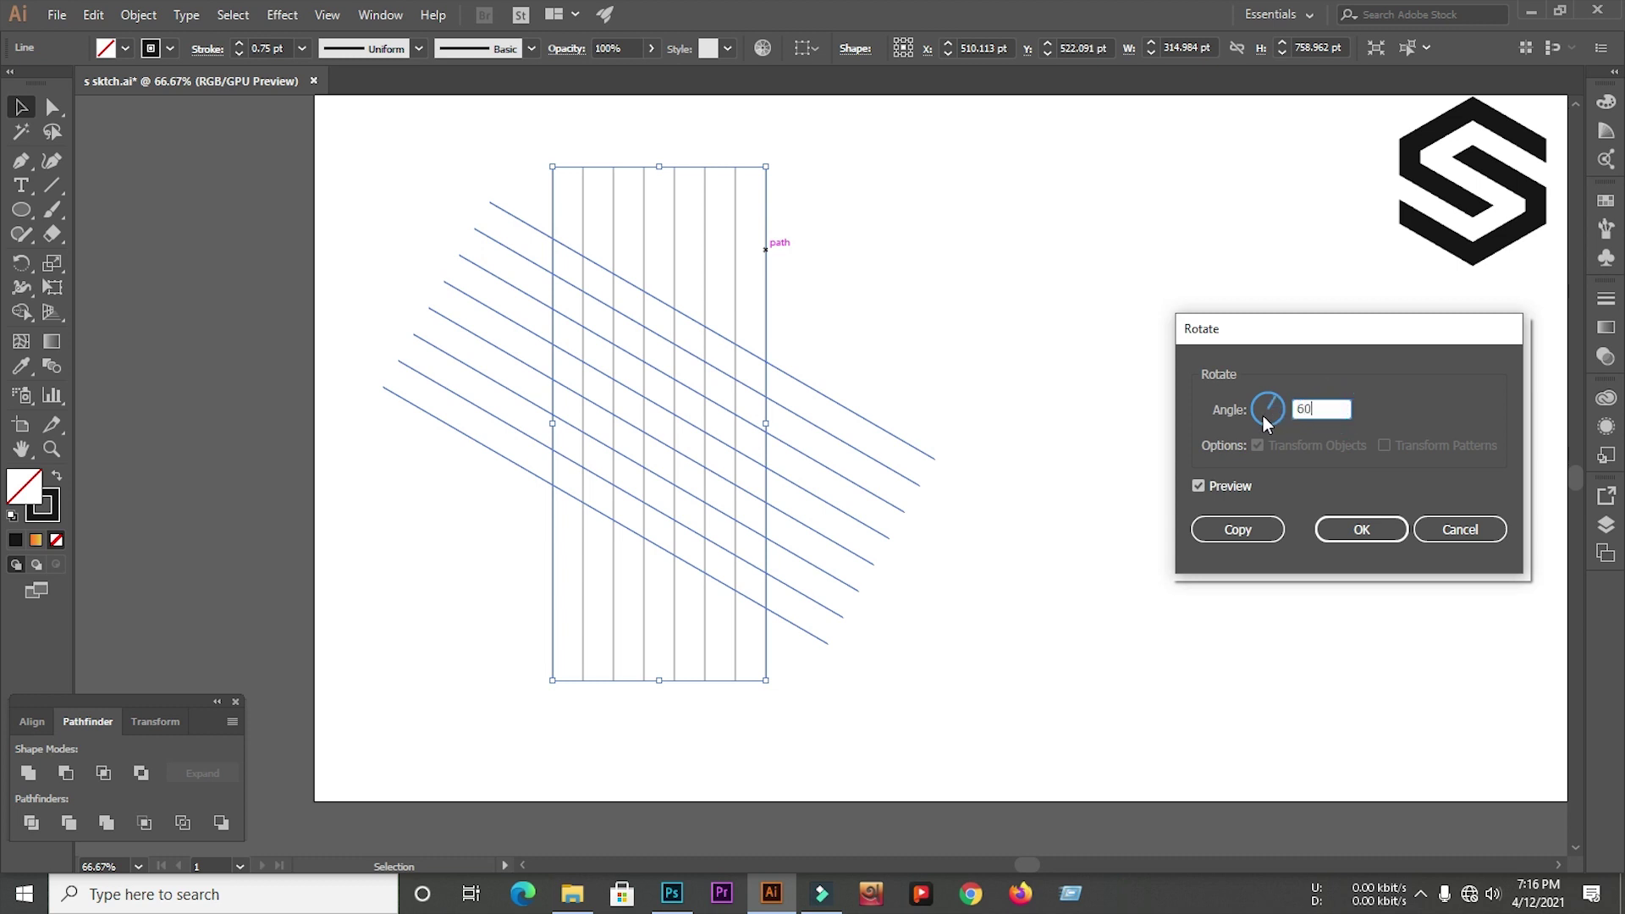
click(1238, 529)
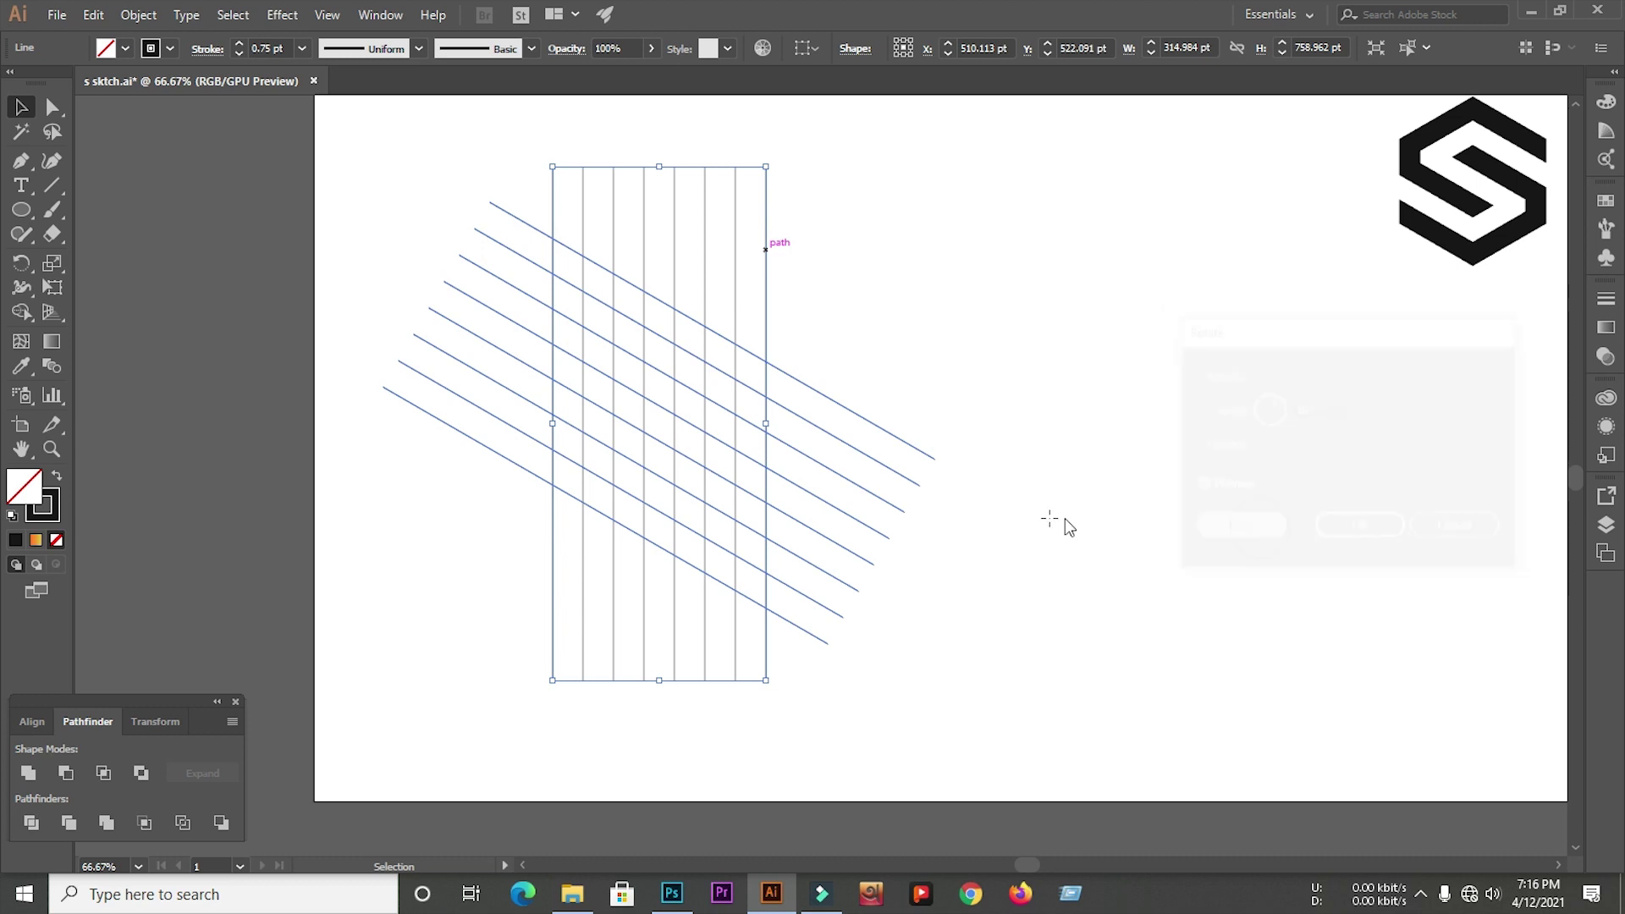
- Create a mirrored copy of the rotated line group with Reflect so the lines cross in a triangular grid
right_click(881, 432)
mouse_move(943, 603)
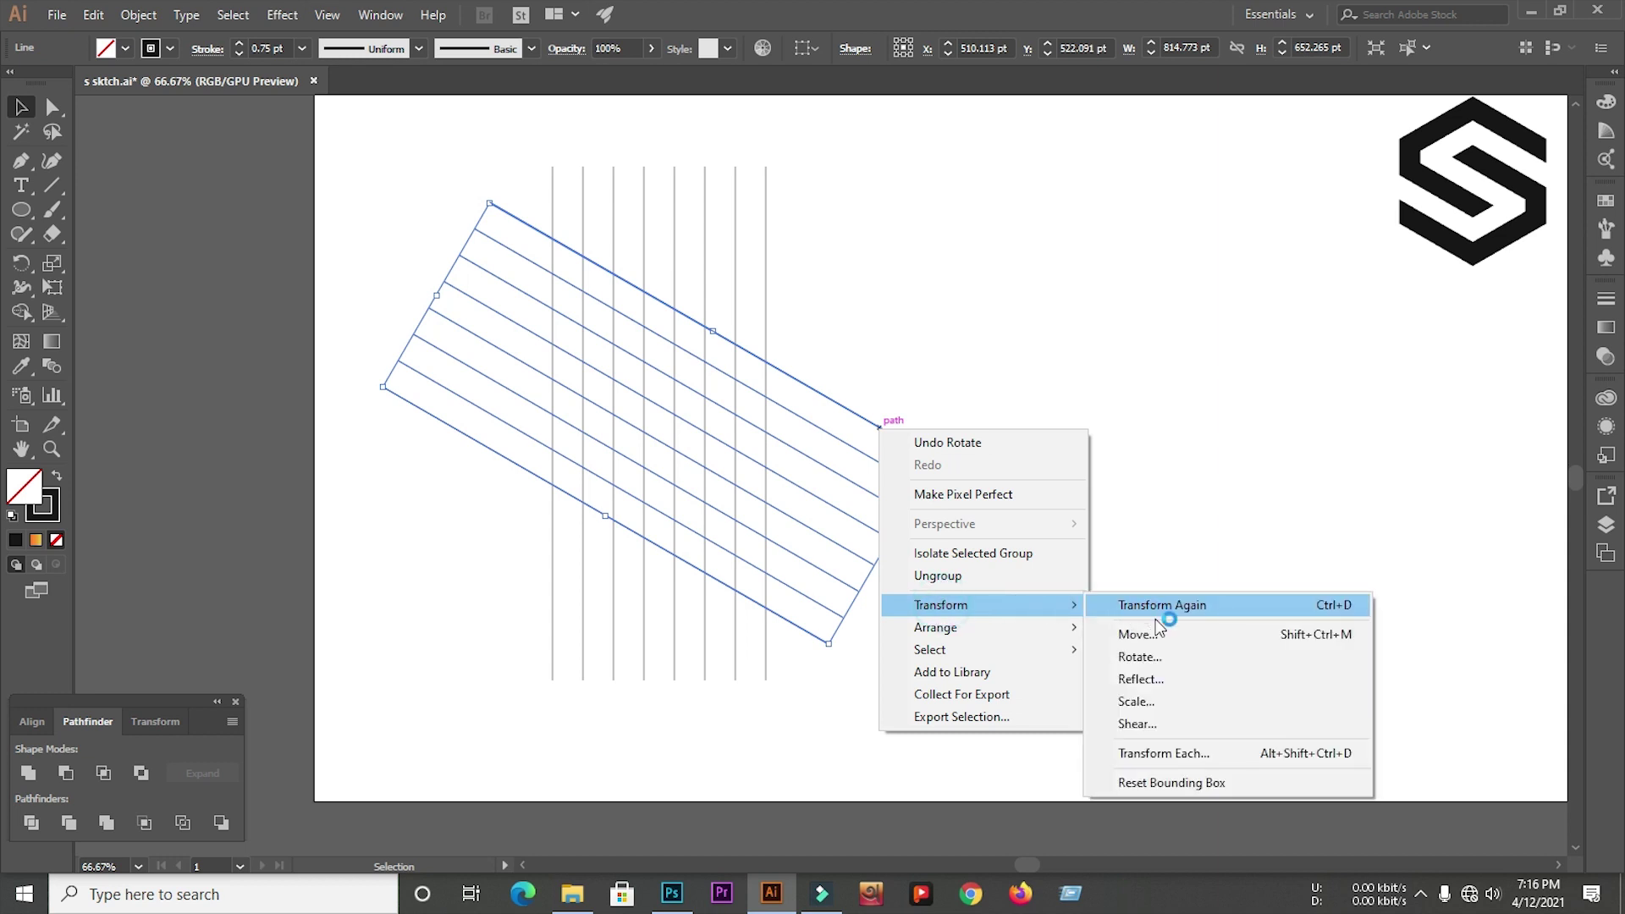
click(1160, 674)
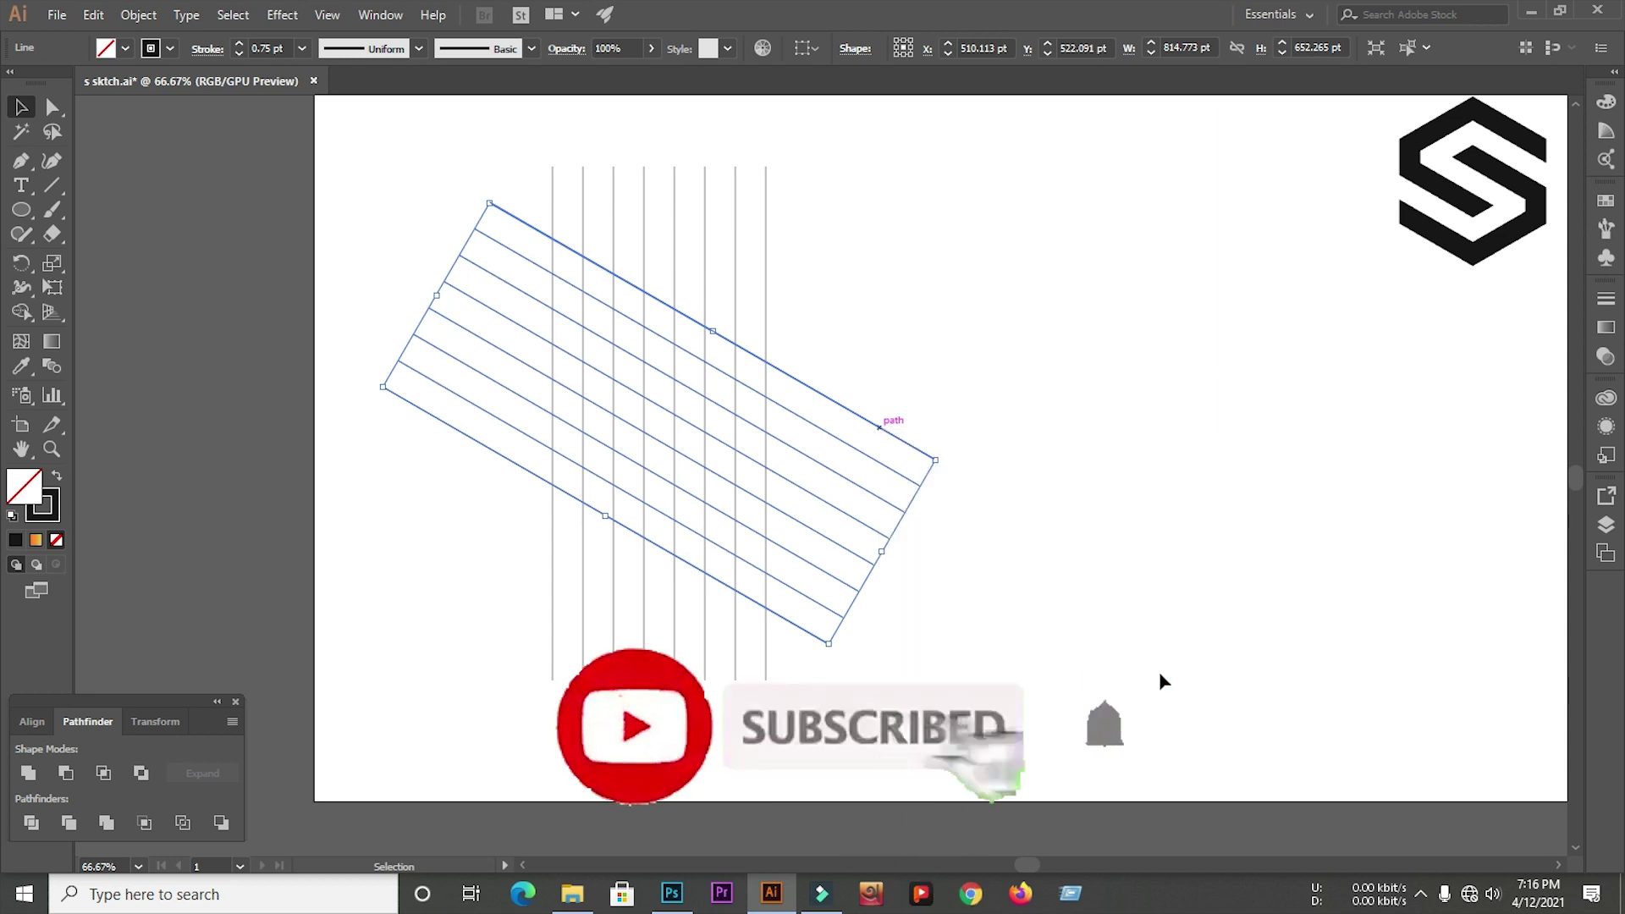
click(1287, 537)
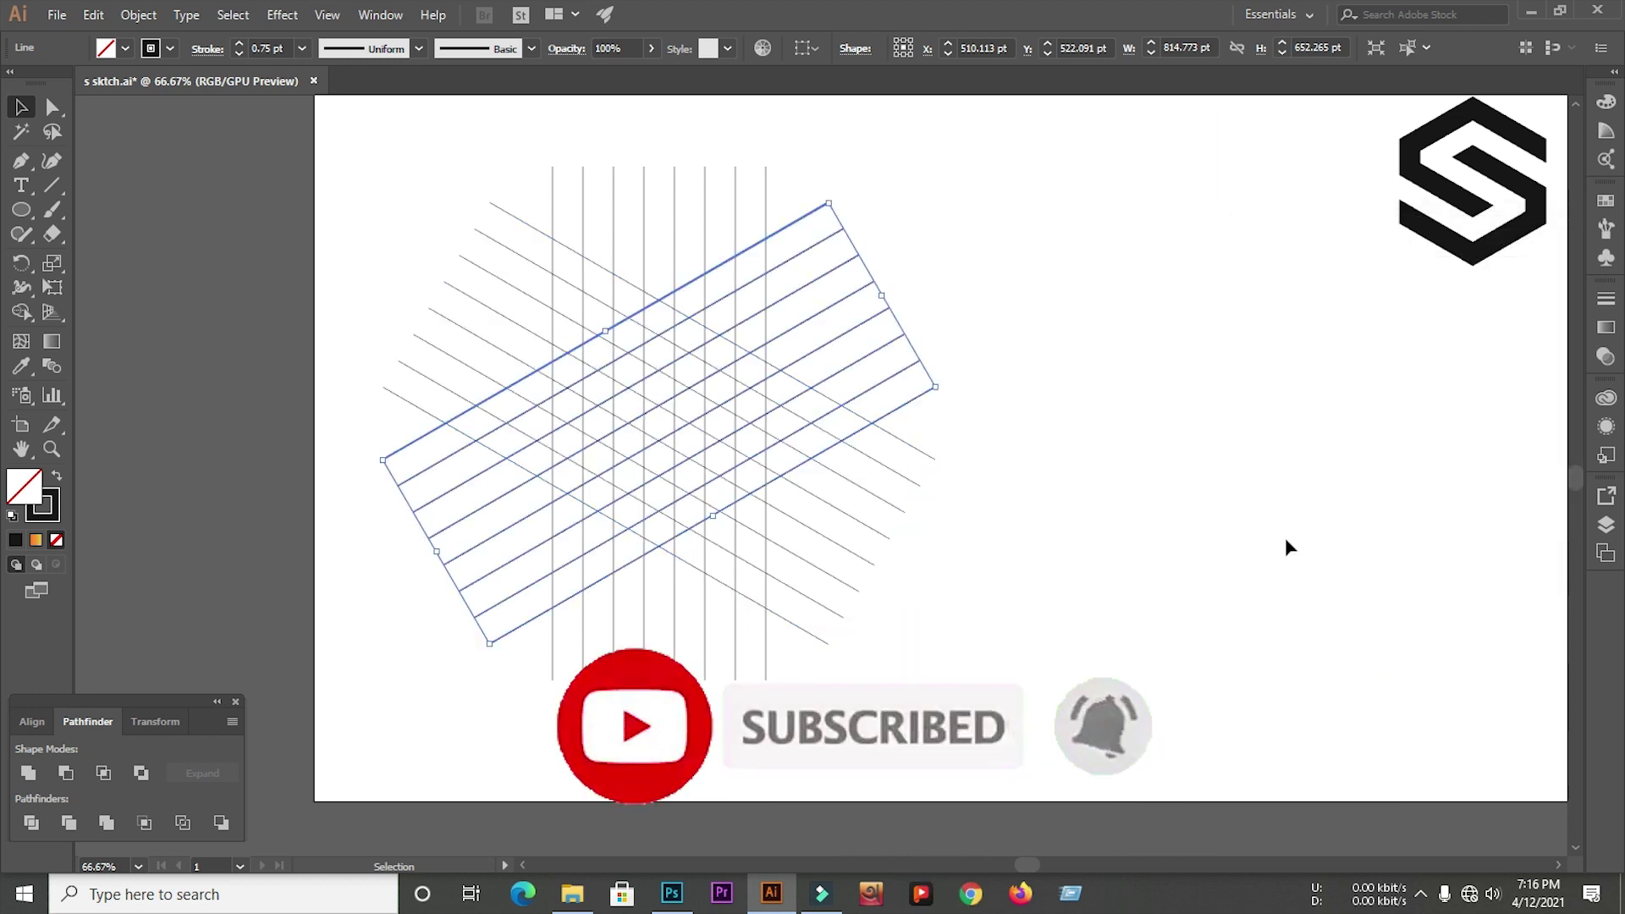
click(1104, 571)
- Swap fill and stroke on all the grid lines for a black fill without stroke, and activate the Shape Builder tool
drag(699, 476, 886, 671)
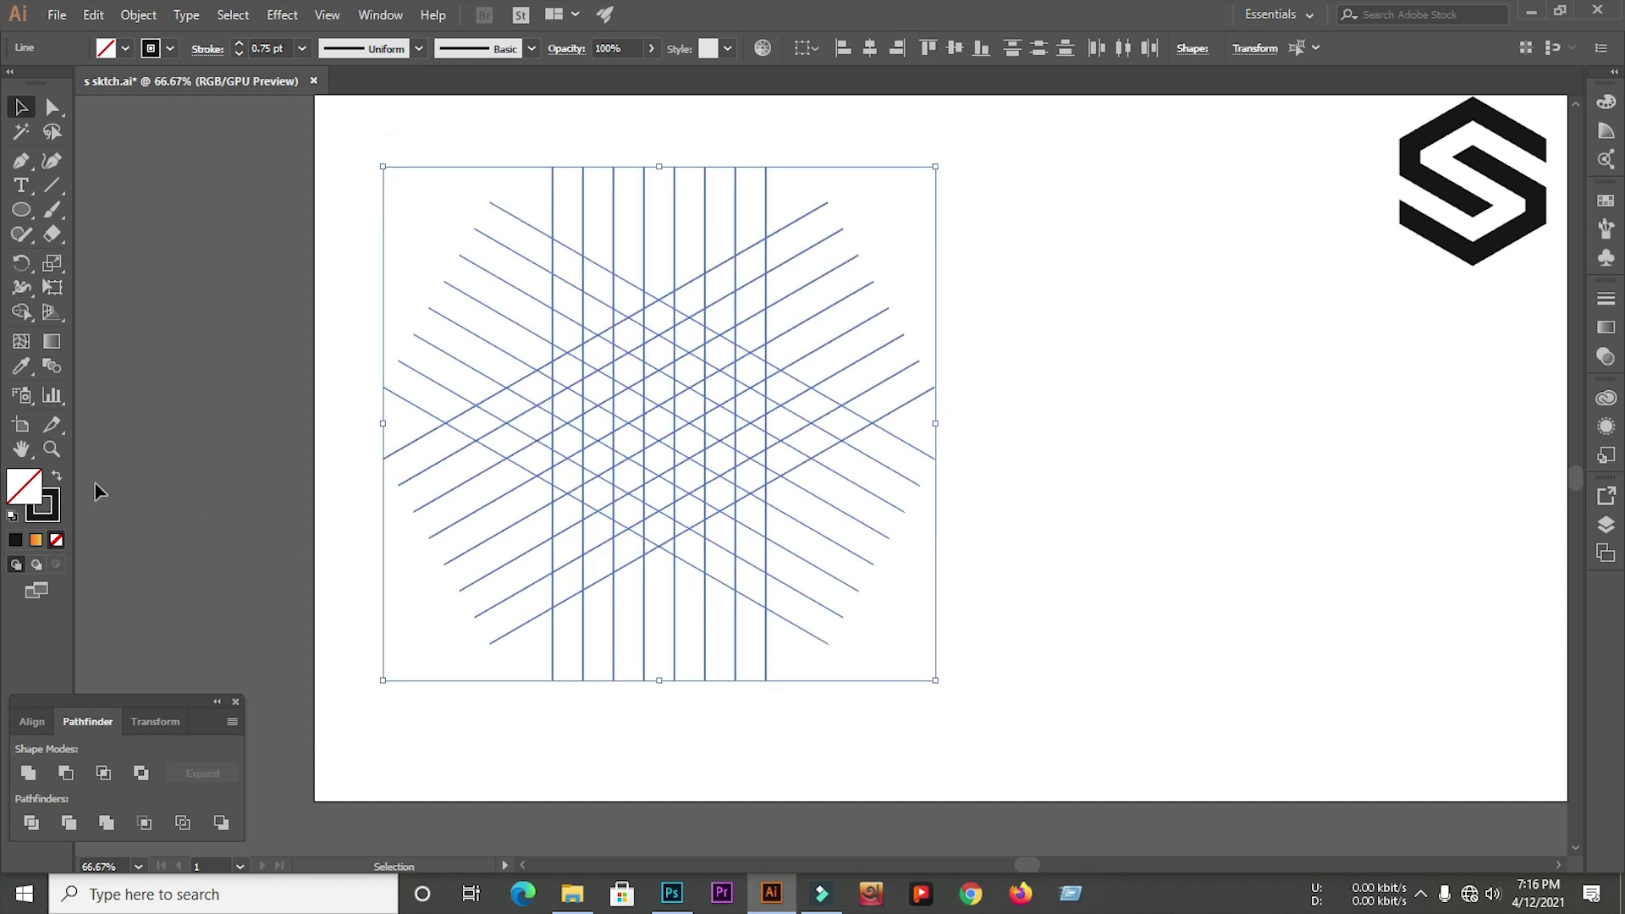
click(56, 478)
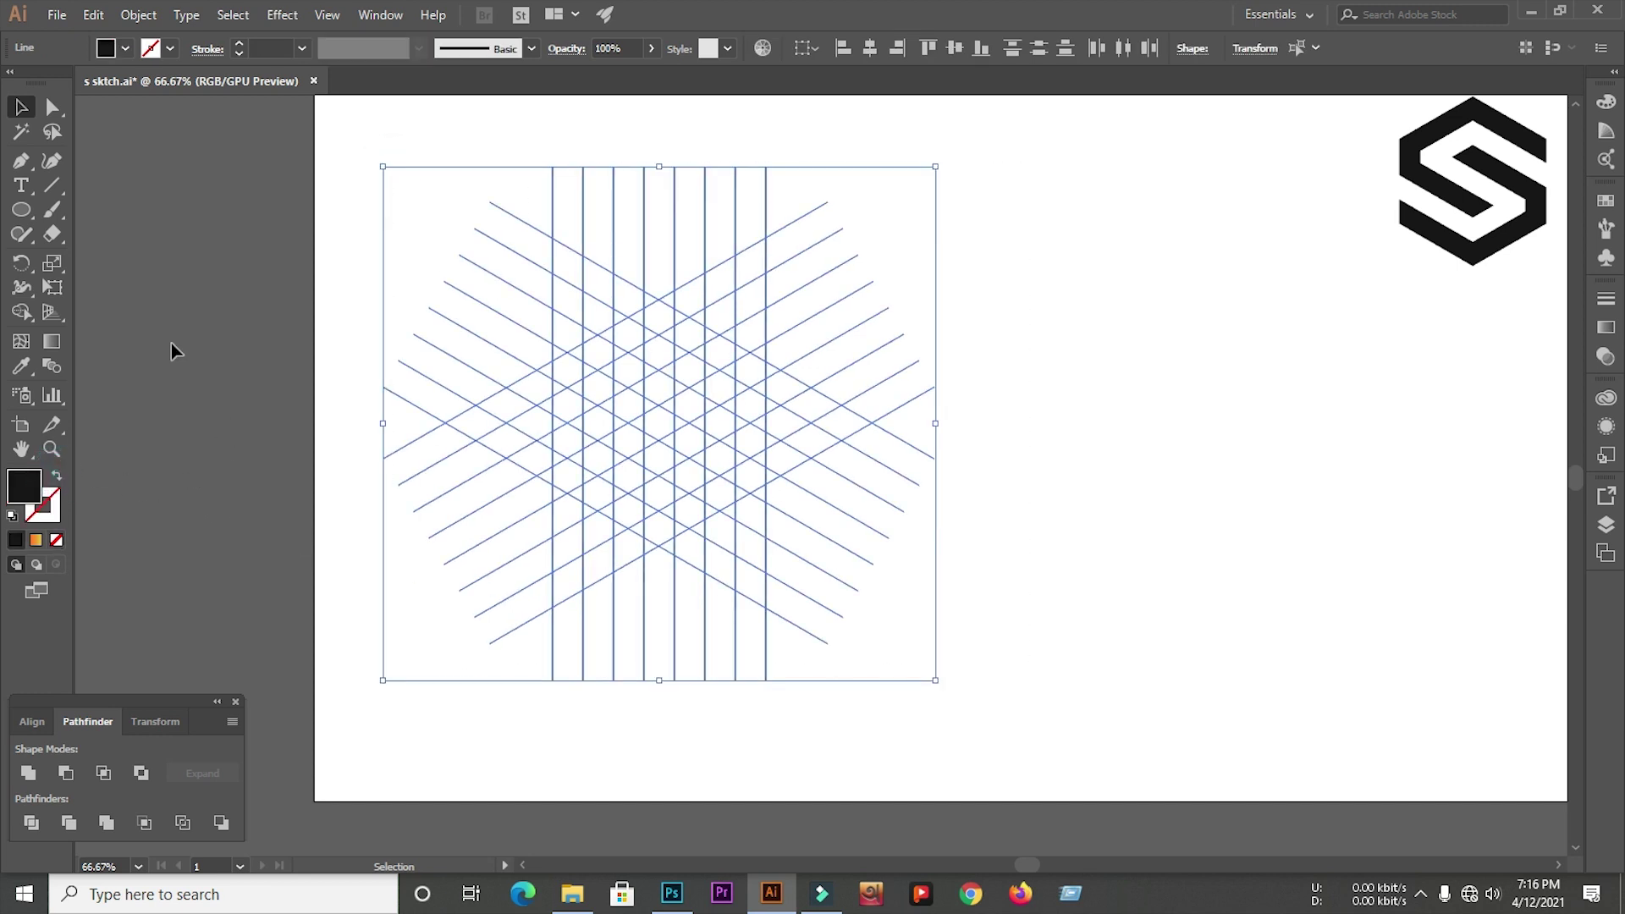
click(32, 313)
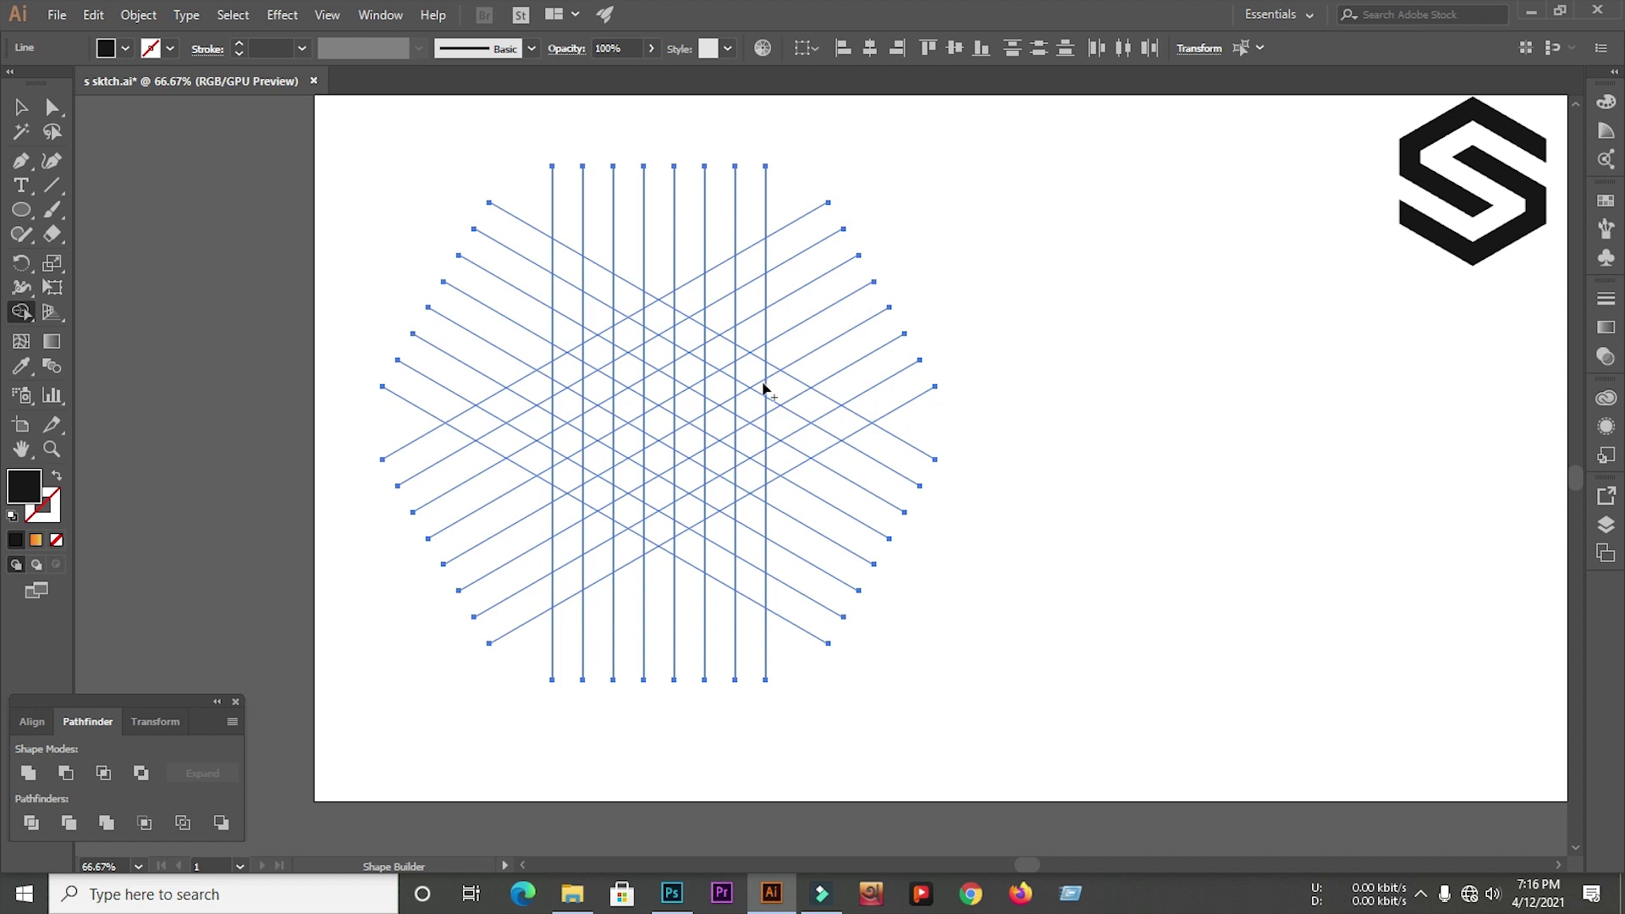
- Merge the grid cells of the upper chevron band, including the leftover triangles along its inner edge, into one black shape
drag(761, 392, 671, 324)
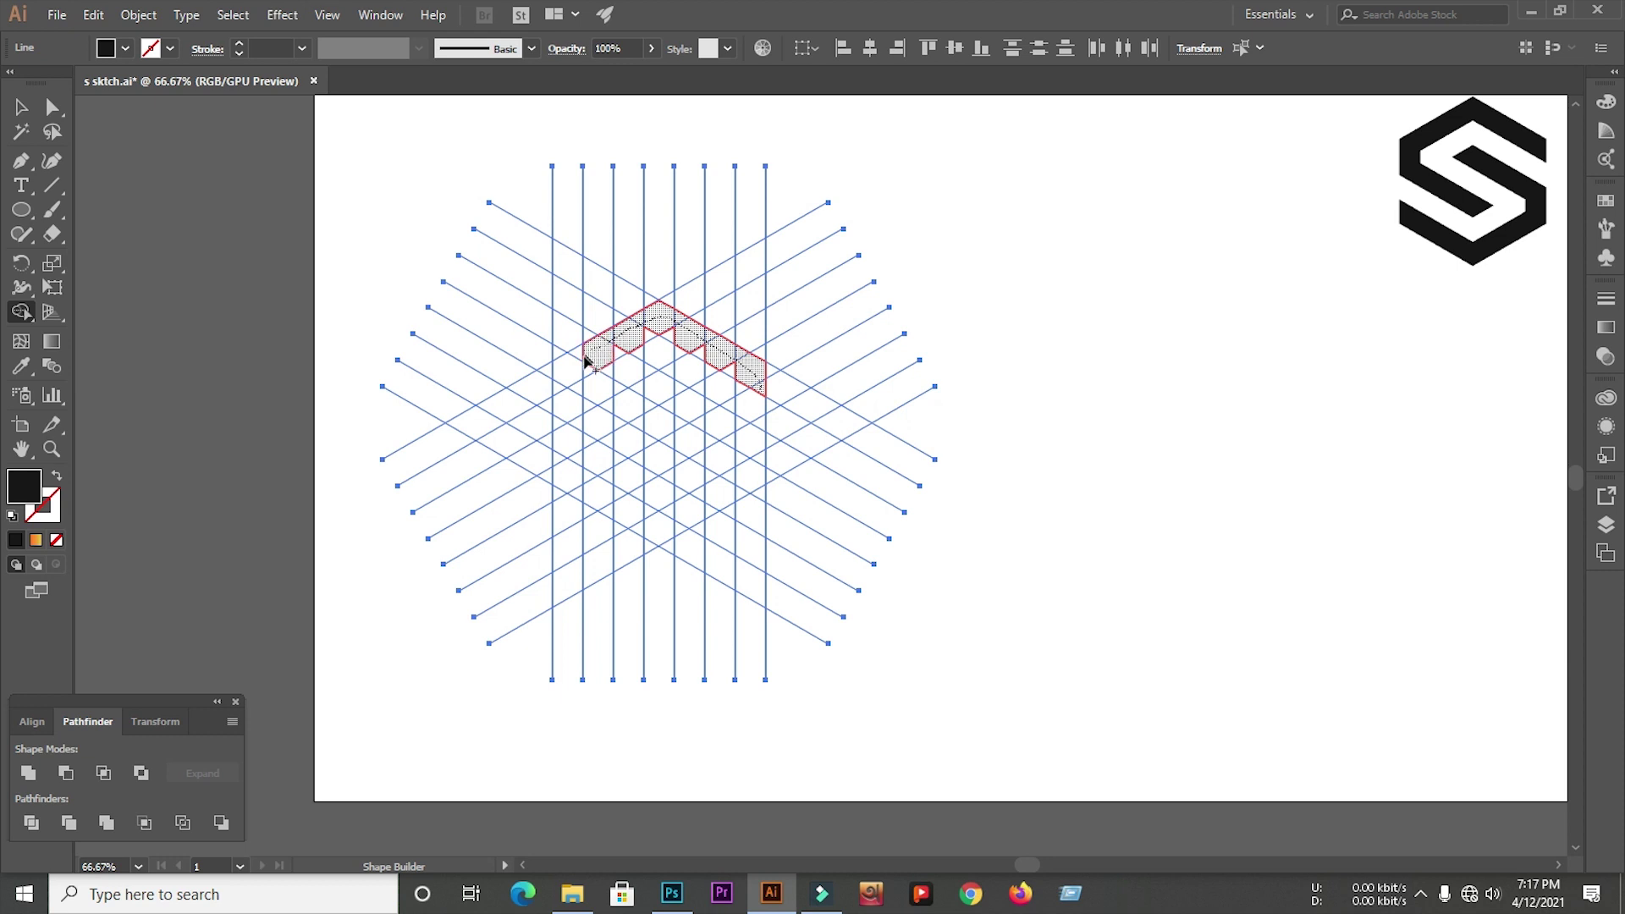
drag(552, 381, 555, 381)
scroll(559, 364, up, 3)
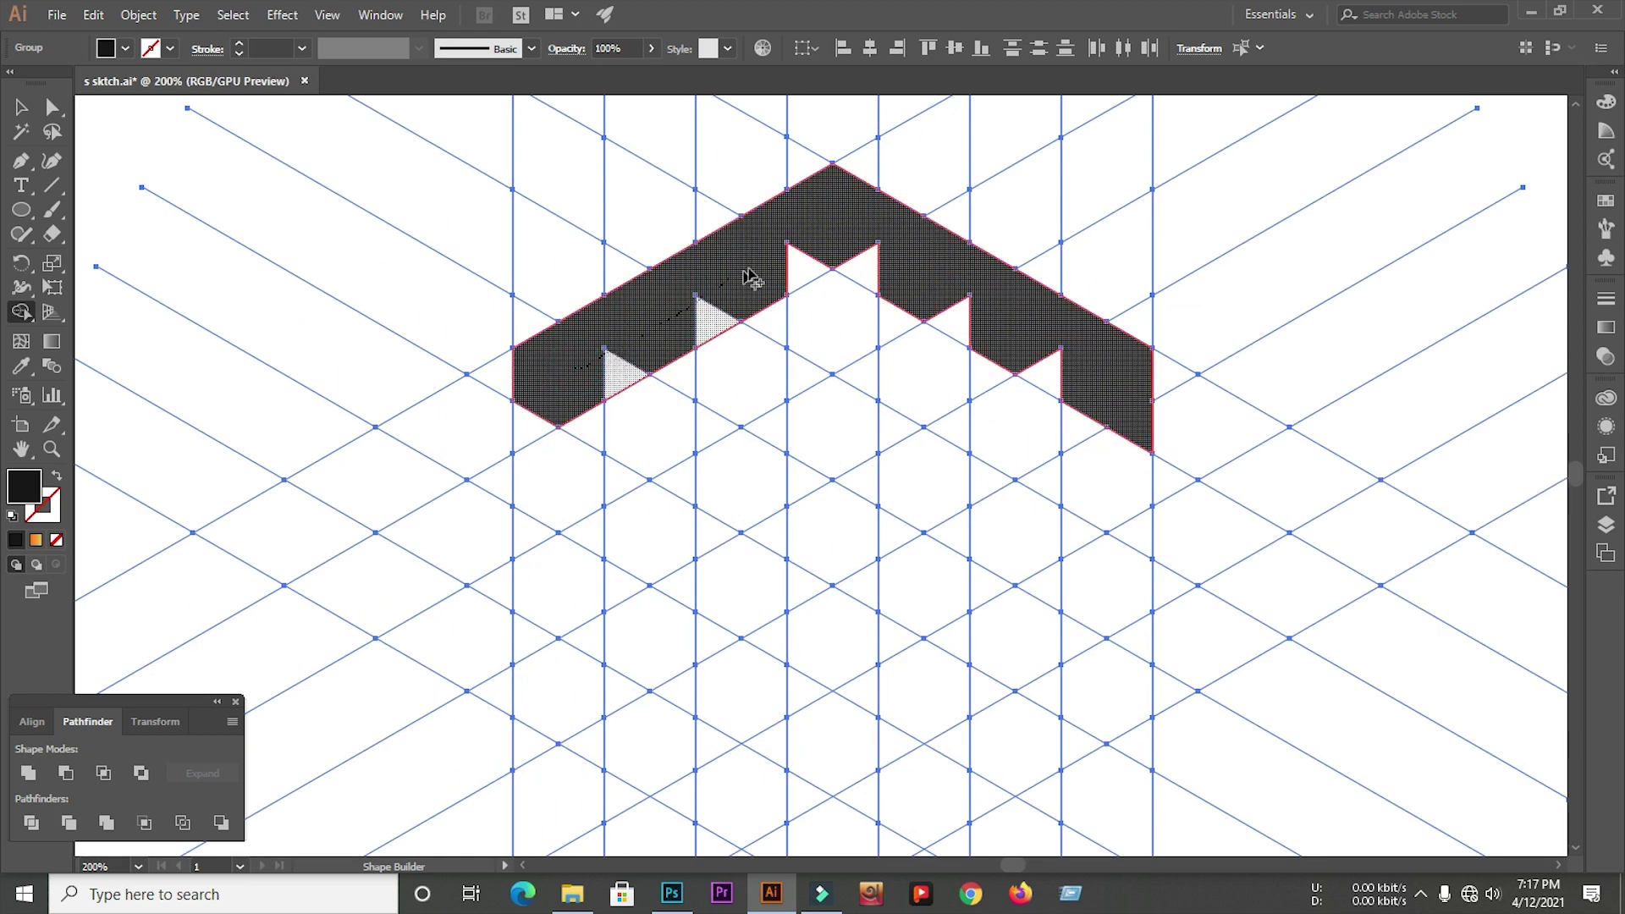
drag(862, 253, 1092, 383)
drag(655, 394, 646, 364)
scroll(643, 362, down, 3)
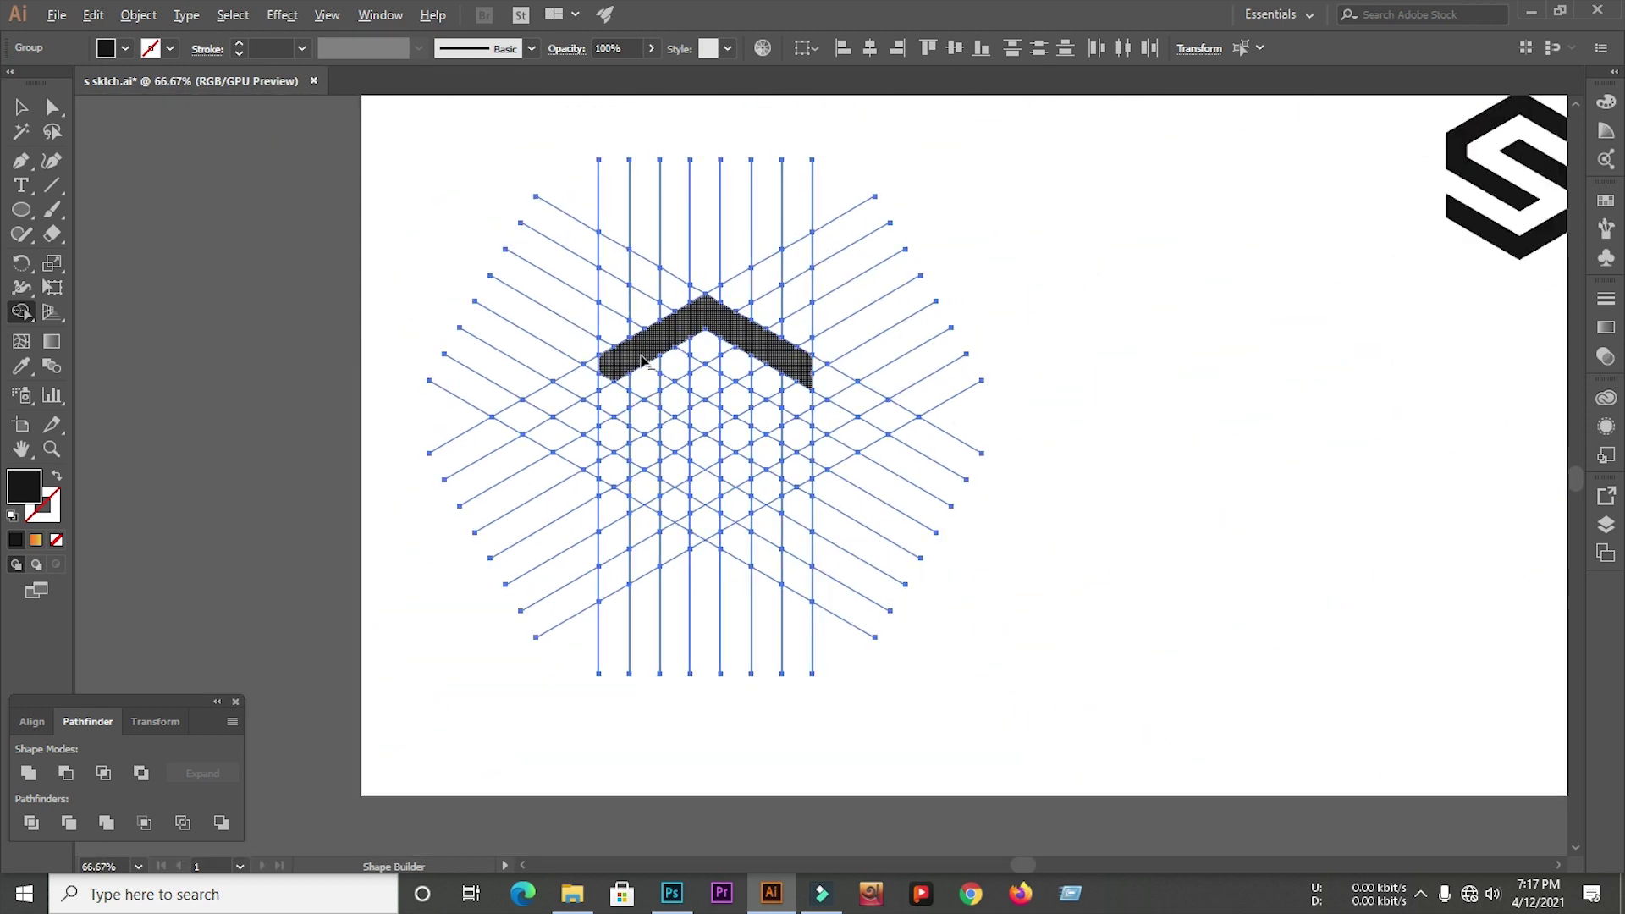
- Extend the chevron down its left side and merge the S's lower band from the inner diagonal around to the lower left
click(607, 375)
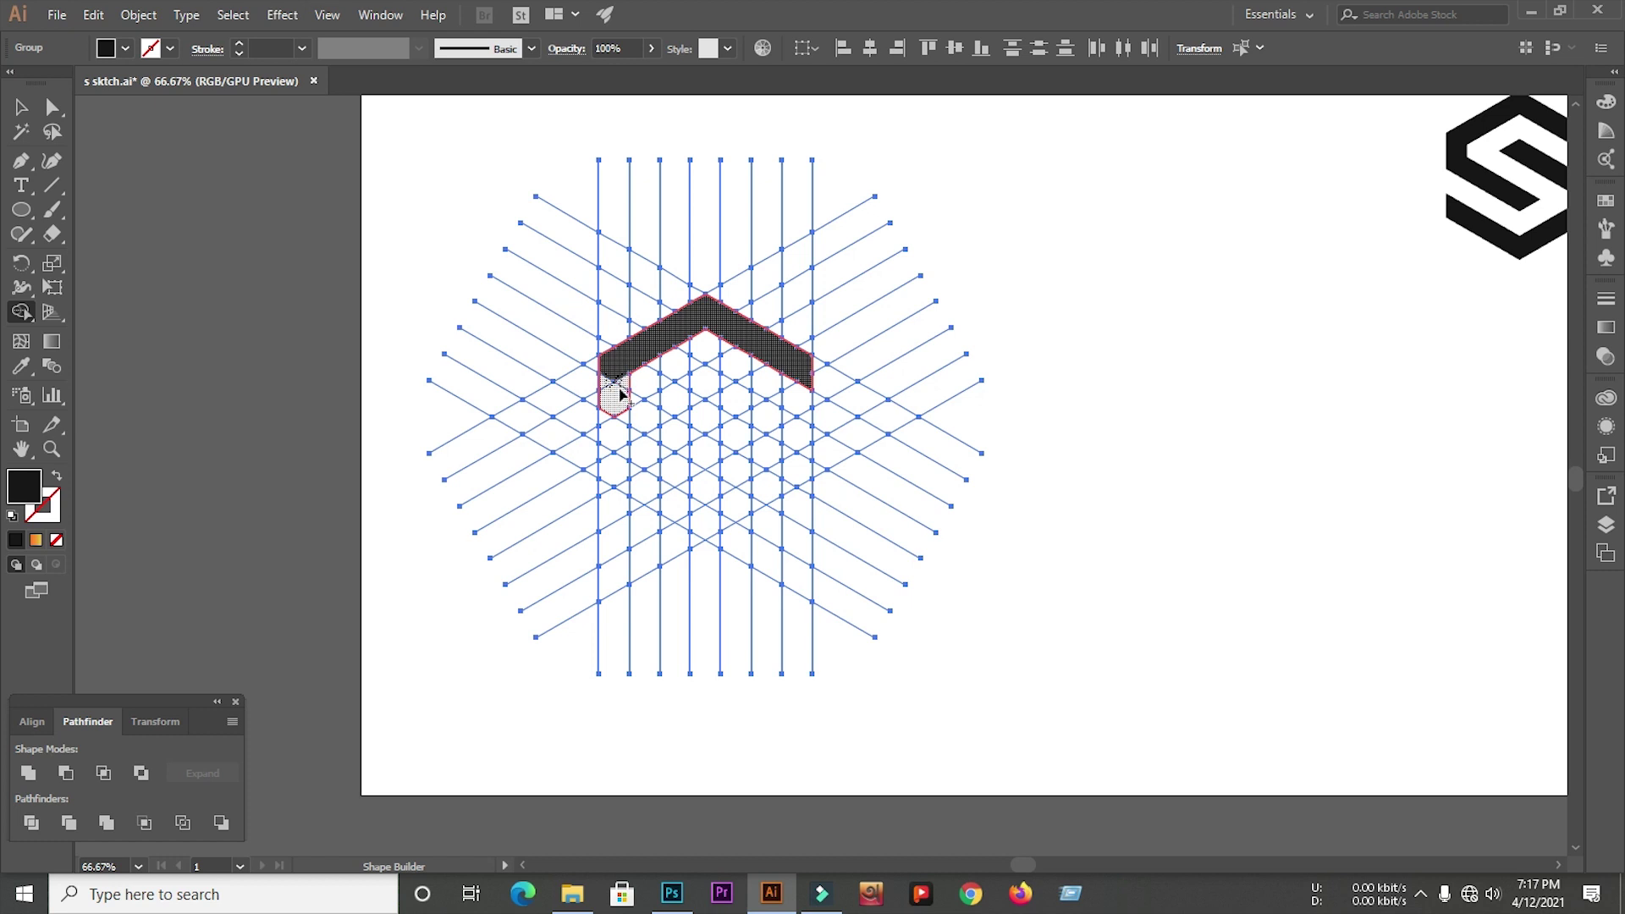
drag(622, 398, 711, 390)
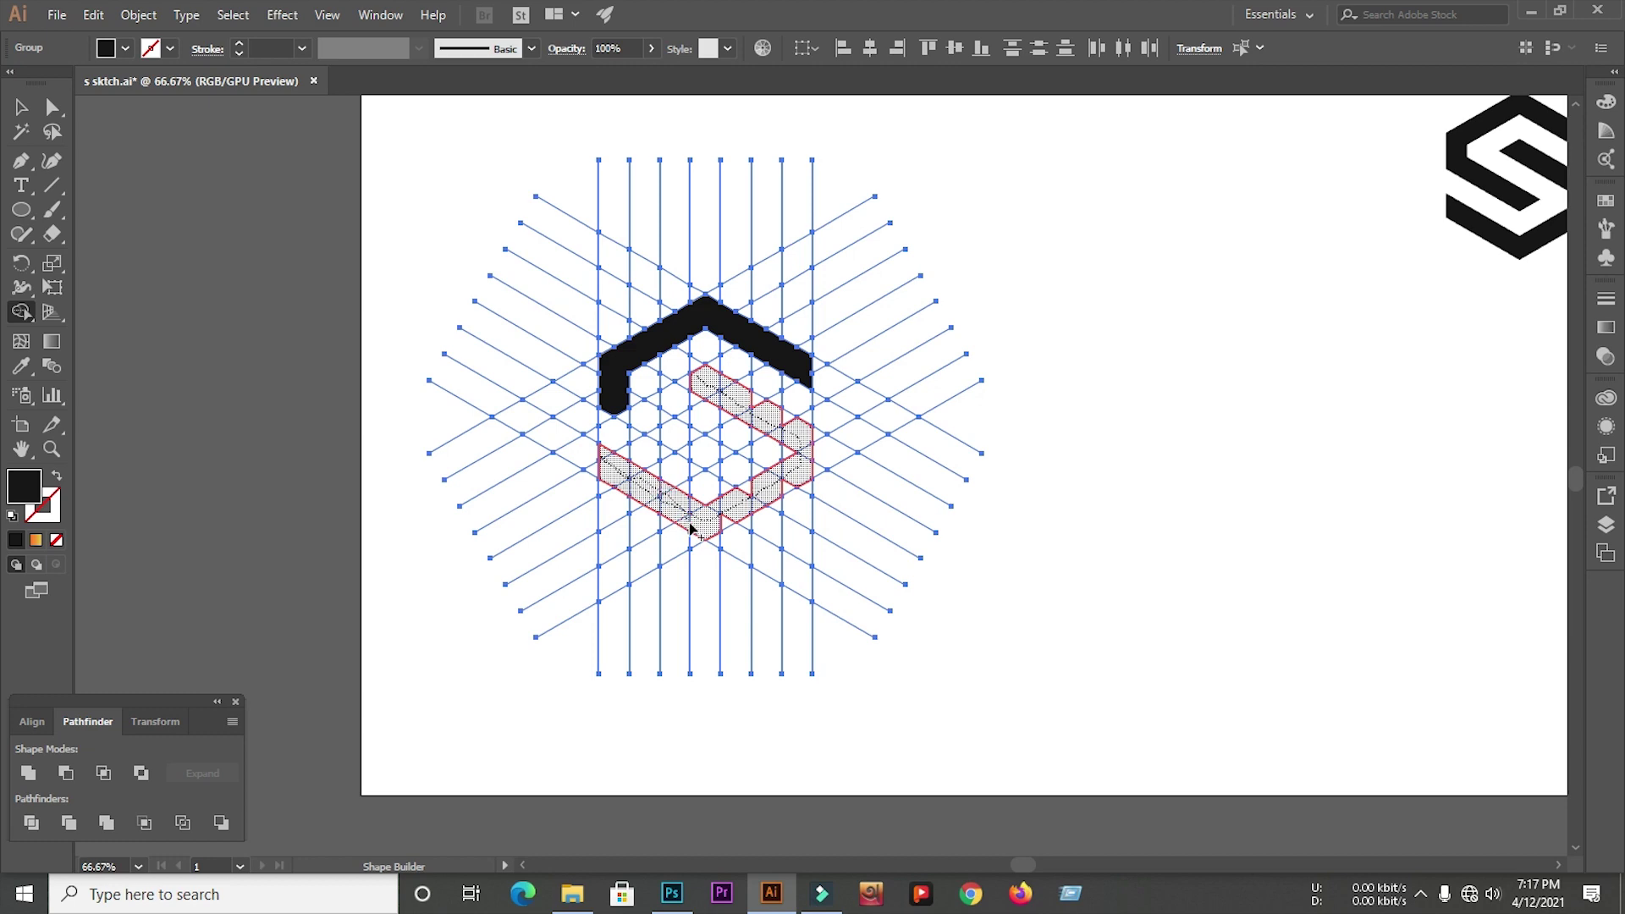
drag(682, 529, 681, 537)
- Merge the leftover triangular gaps into the lower band and the inner diagonal to straighten their edges
scroll(690, 529, up, 5)
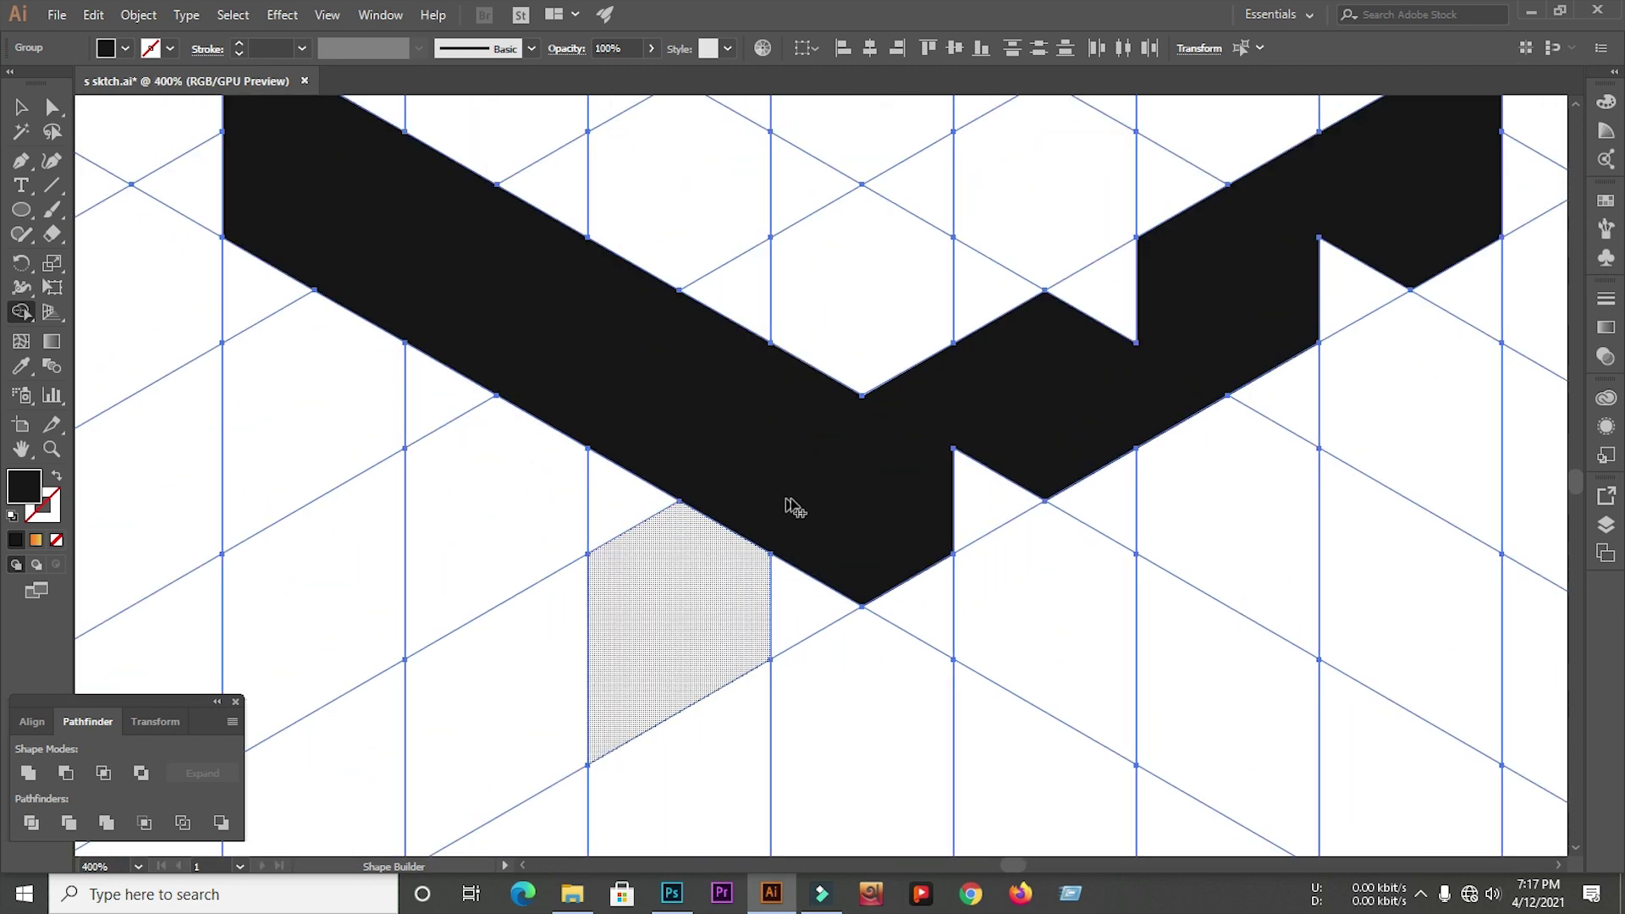
mouse_move(889, 518)
mouse_down()
mouse_move(1025, 430)
mouse_move(1105, 332)
mouse_move(1221, 265)
mouse_move(1364, 221)
mouse_move(1126, 366)
mouse_up()
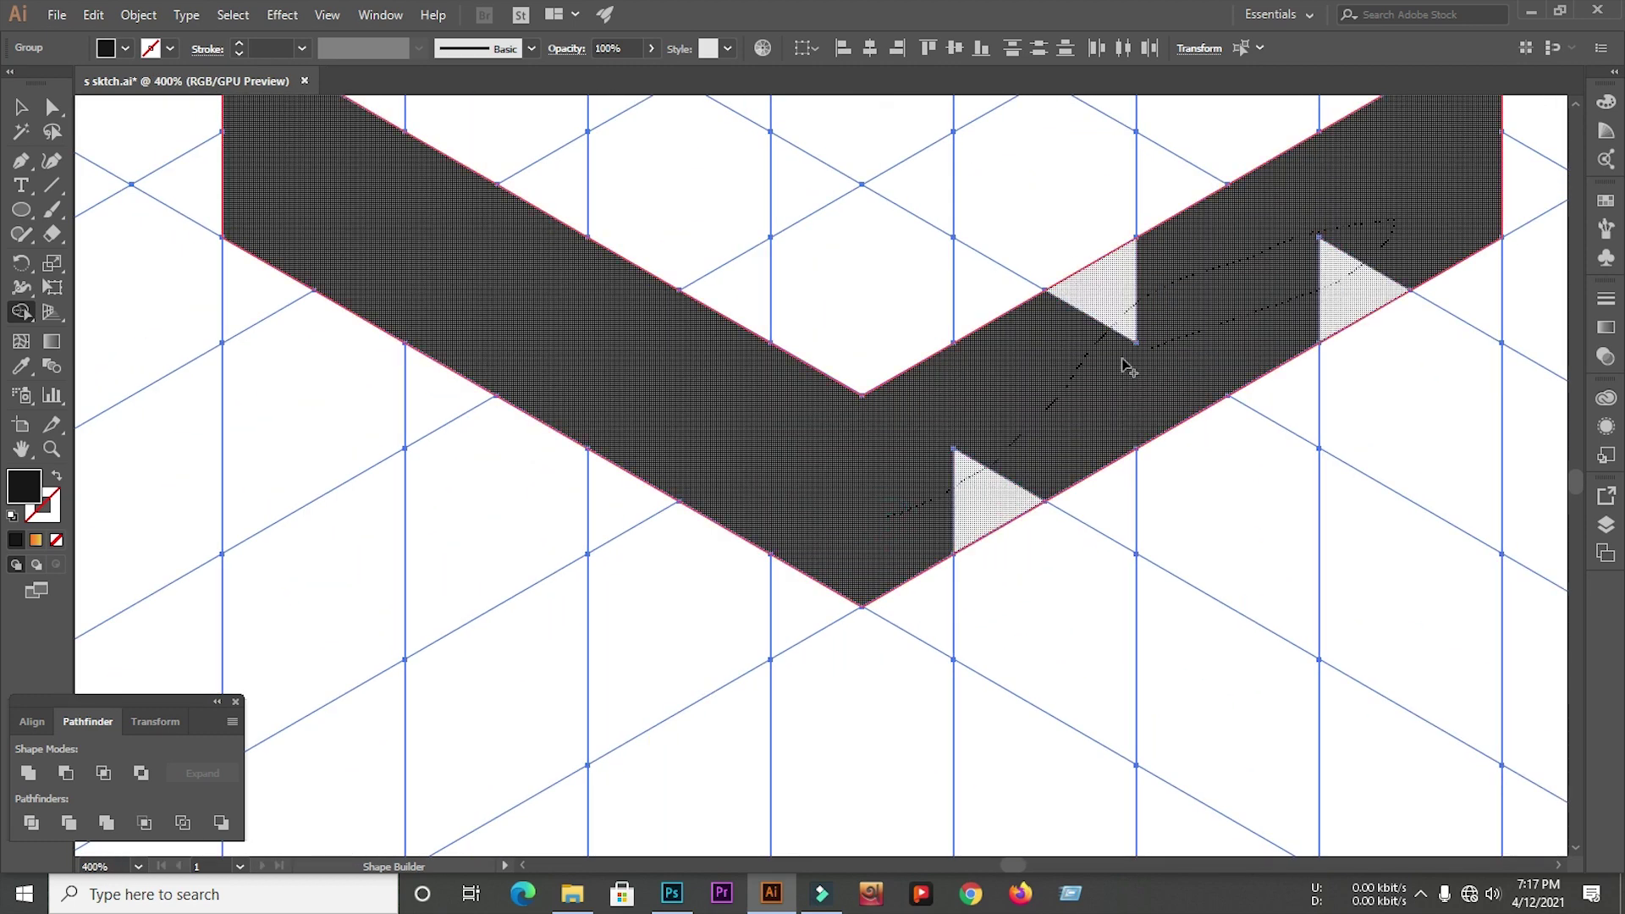
drag(739, 462, 654, 432)
scroll(542, 435, down, 3)
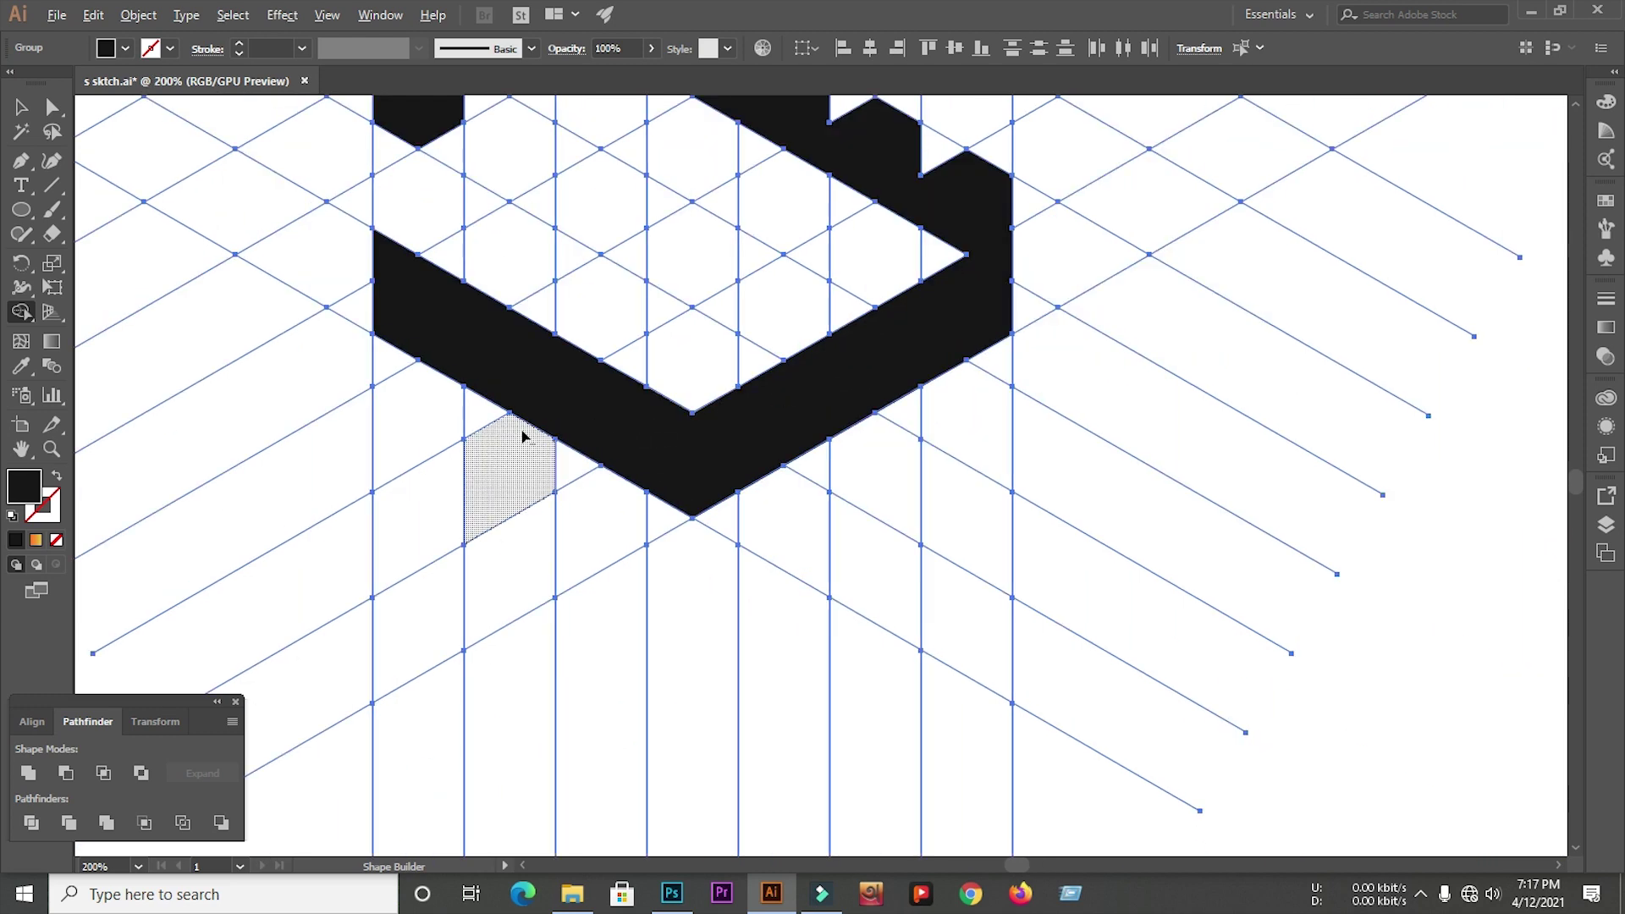
scroll(957, 220, up, 3)
scroll(900, 373, down, 3)
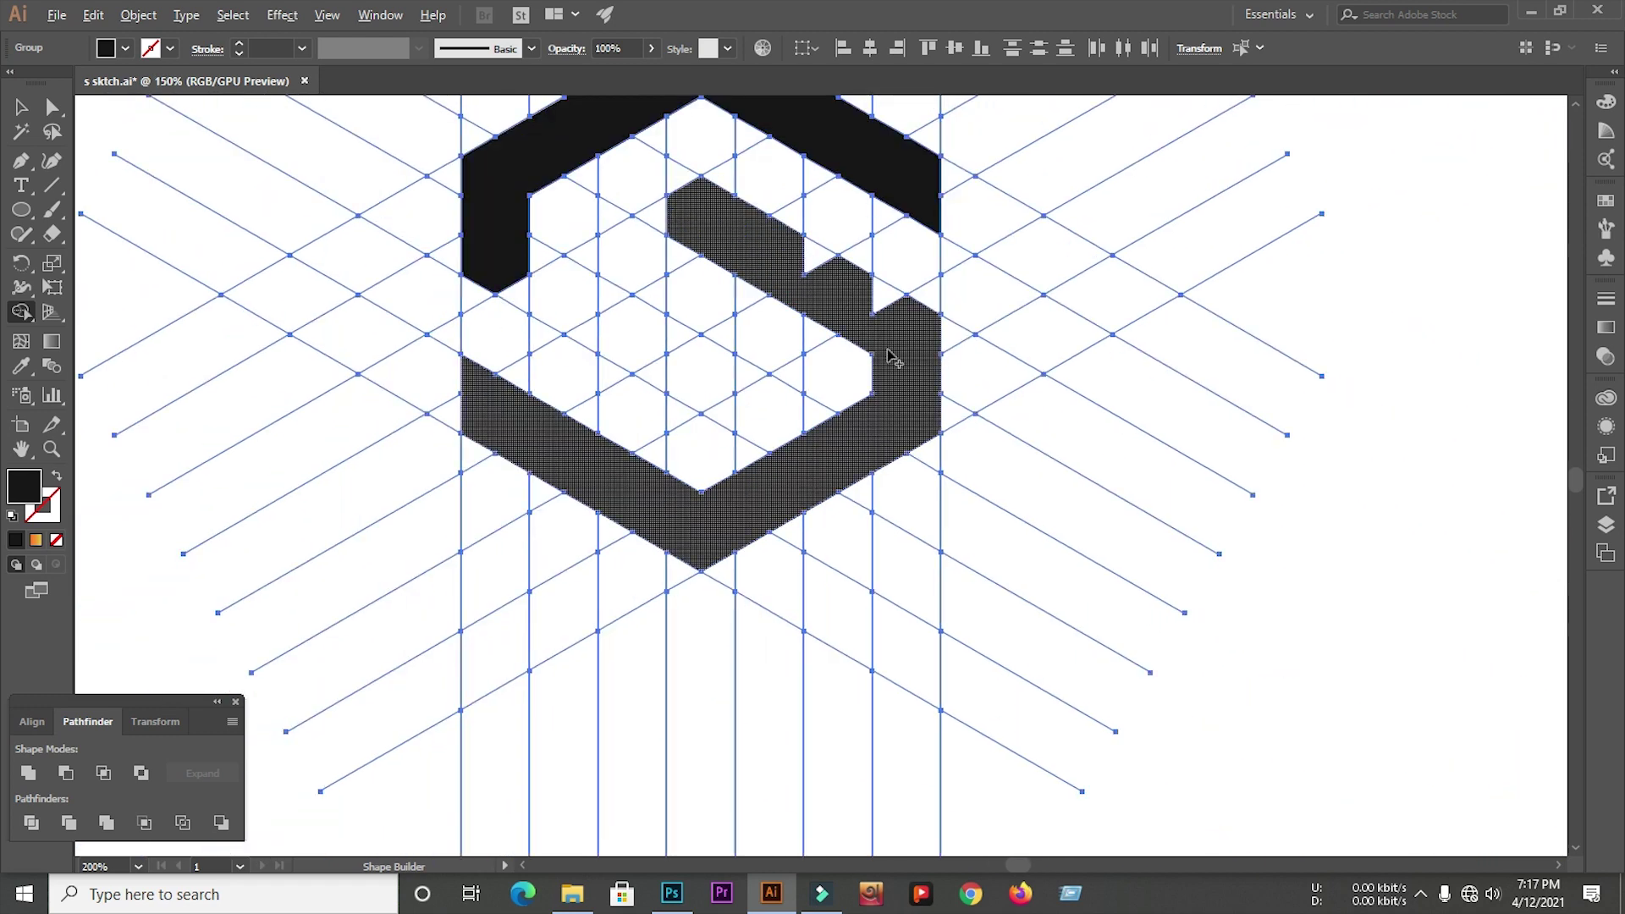
drag(760, 248, 881, 297)
- Merge the pointed tip into the inner diagonal and complete the upper half's left side and descending diagonal
click(689, 211)
drag(681, 219, 662, 224)
mouse_move(535, 257)
mouse_down()
mouse_move(689, 351)
mouse_move(749, 365)
mouse_move(667, 365)
mouse_move(512, 286)
mouse_move(575, 308)
mouse_up()
scroll(590, 318, down, 2)
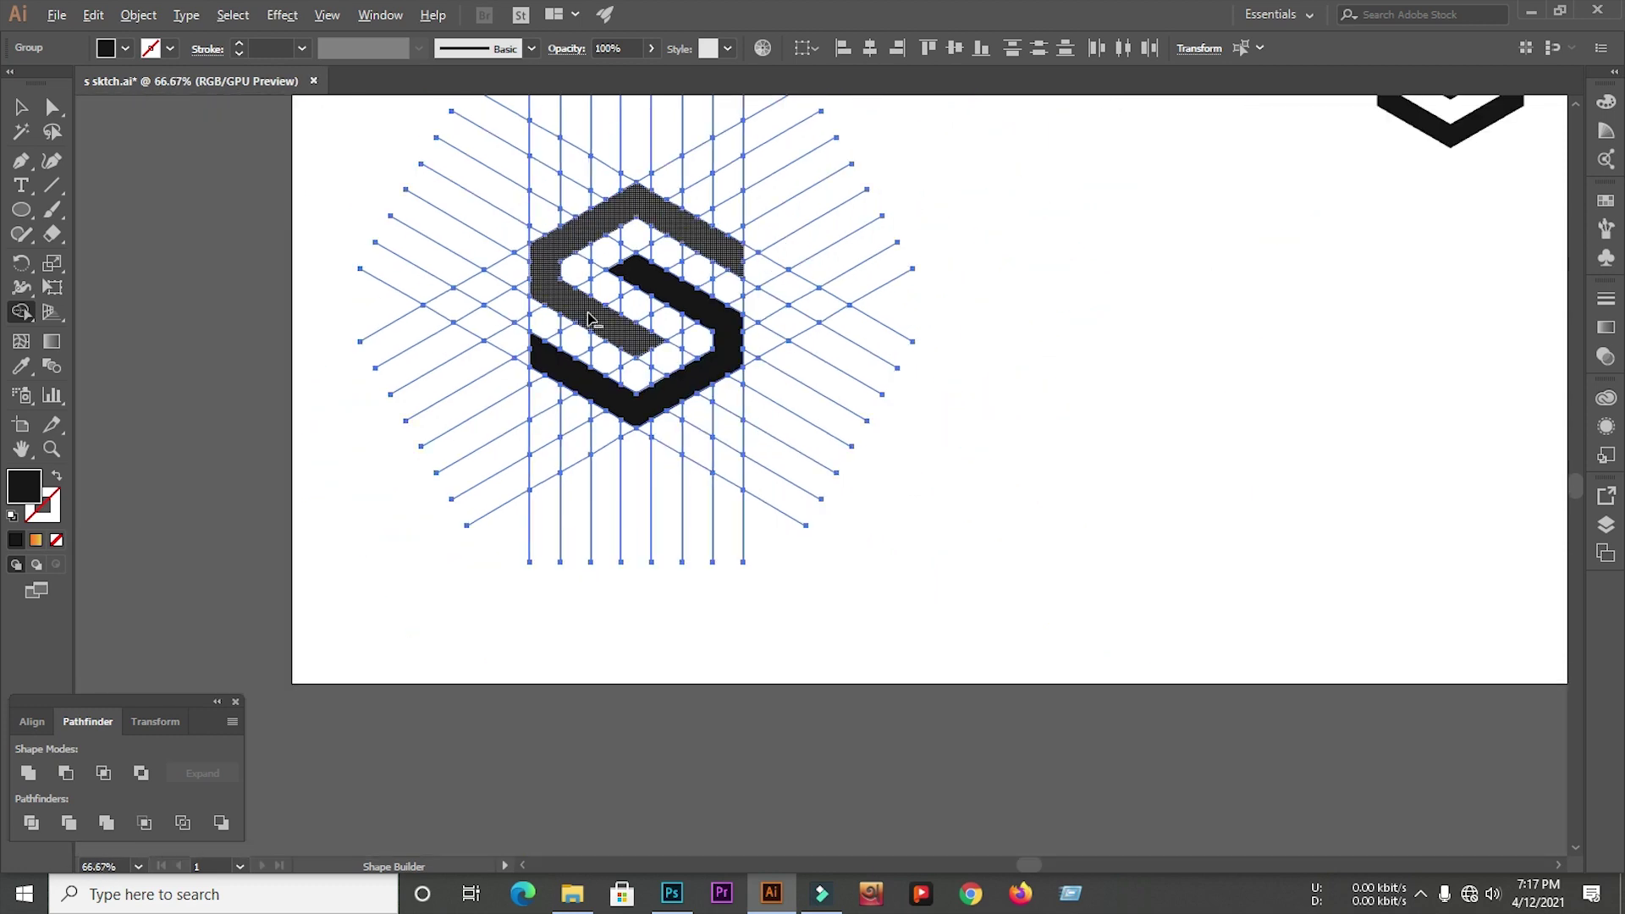
- Select the merged S with its construction grid and ungroup them into separate objects
click(22, 107)
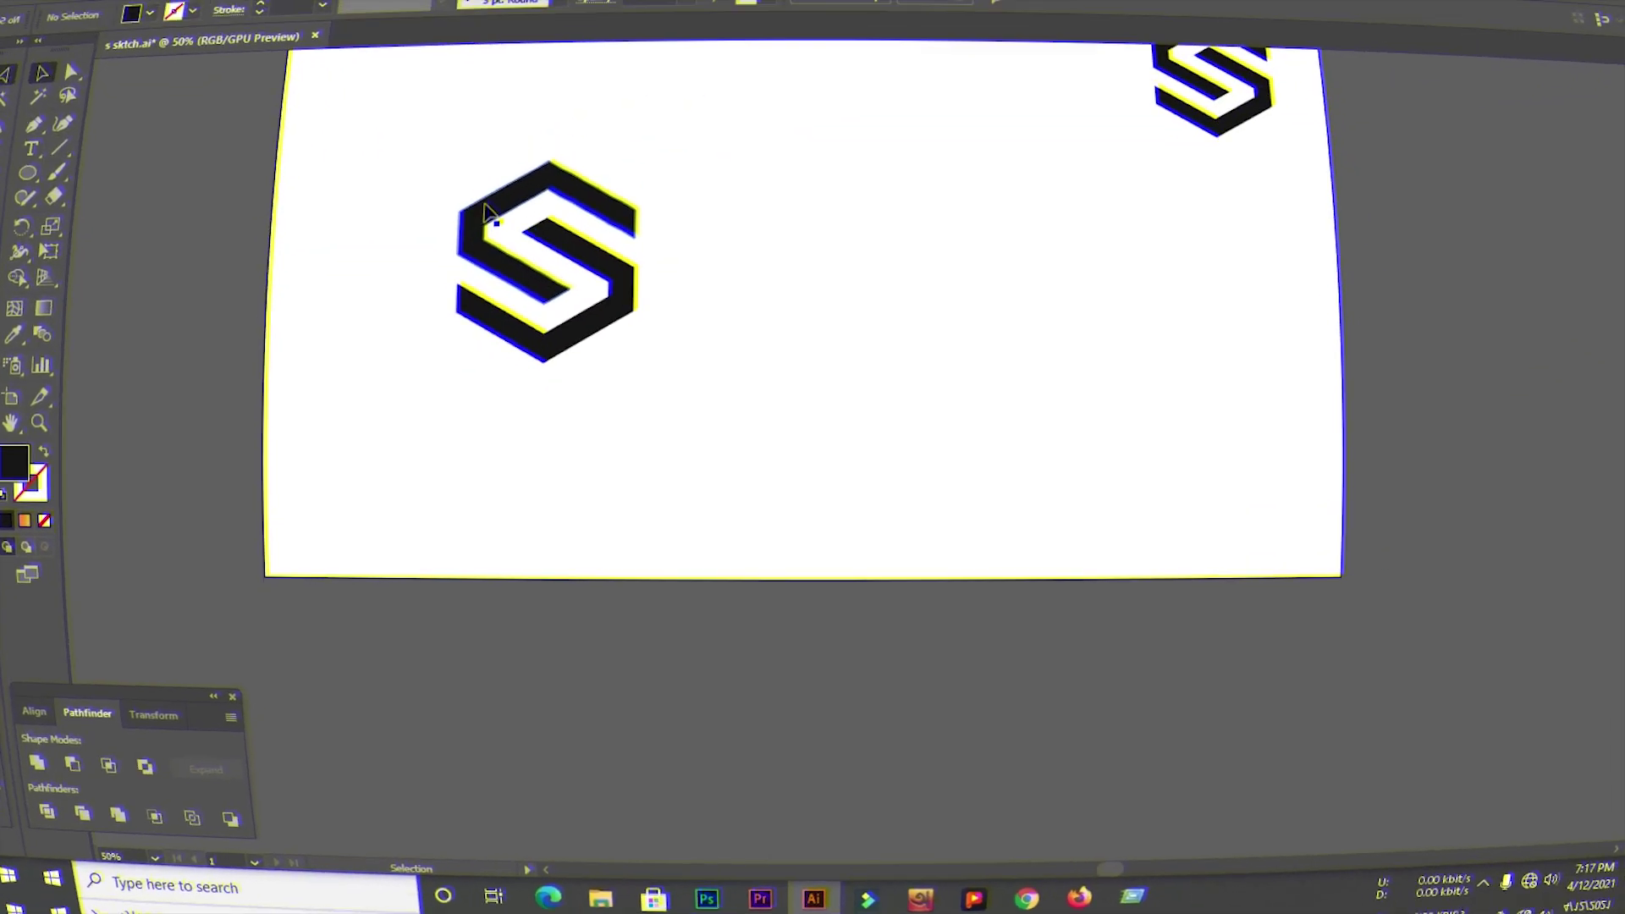
click(529, 182)
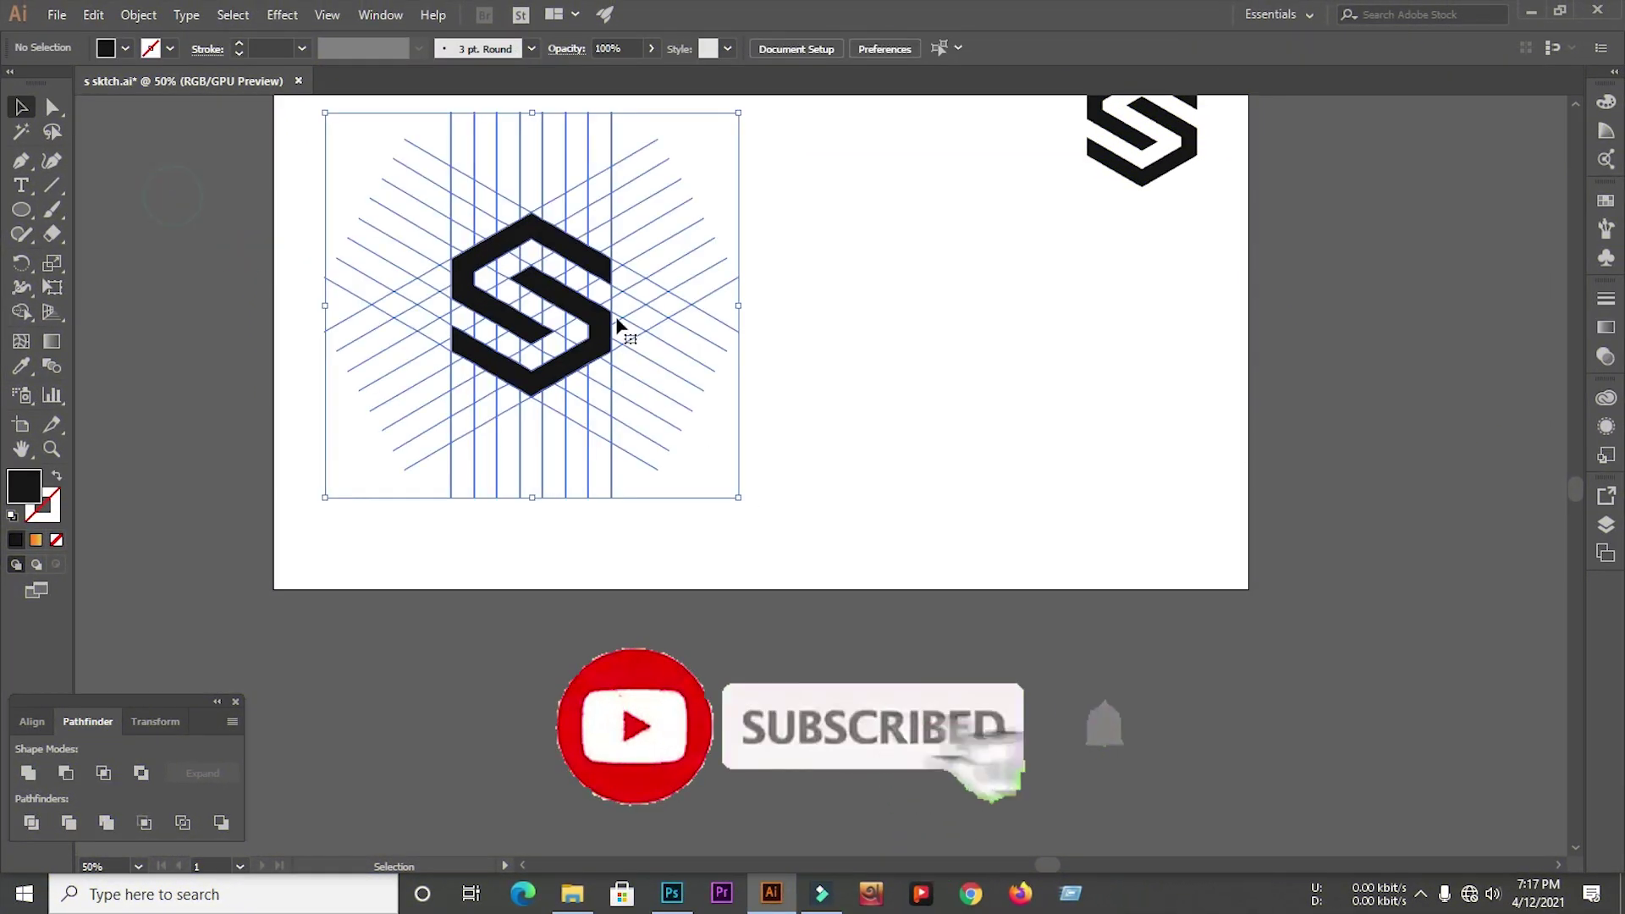
right_click(610, 301)
click(659, 395)
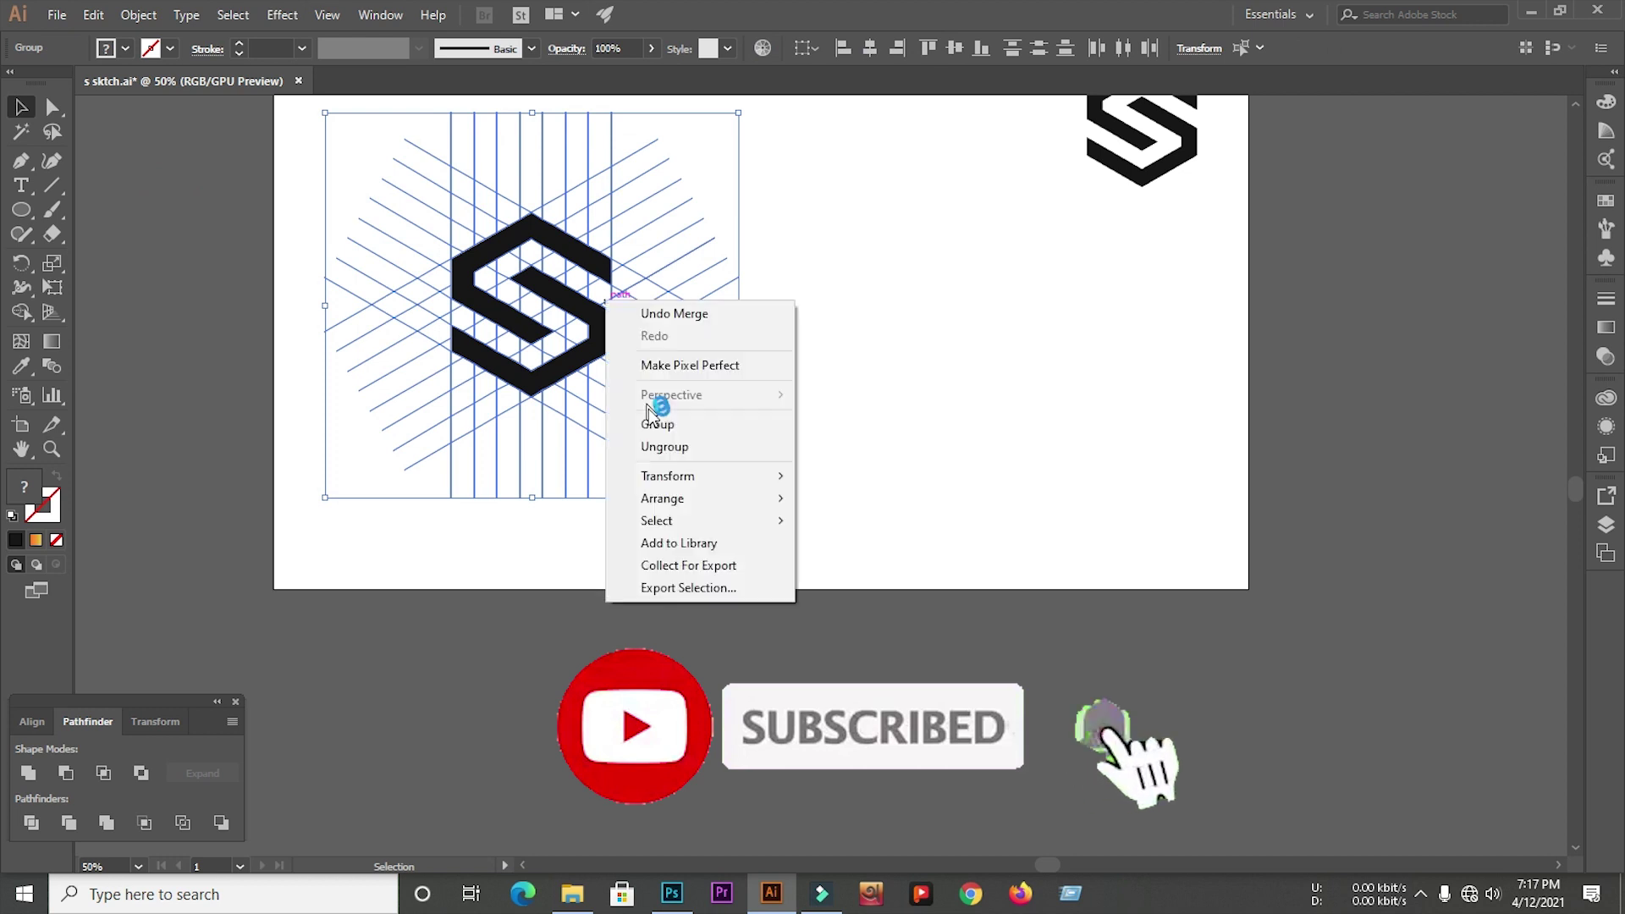
click(659, 443)
click(895, 411)
- Move both halves of the S away from the construction lines toward the artboard's centre and duplicate the logo to its left
click(514, 238)
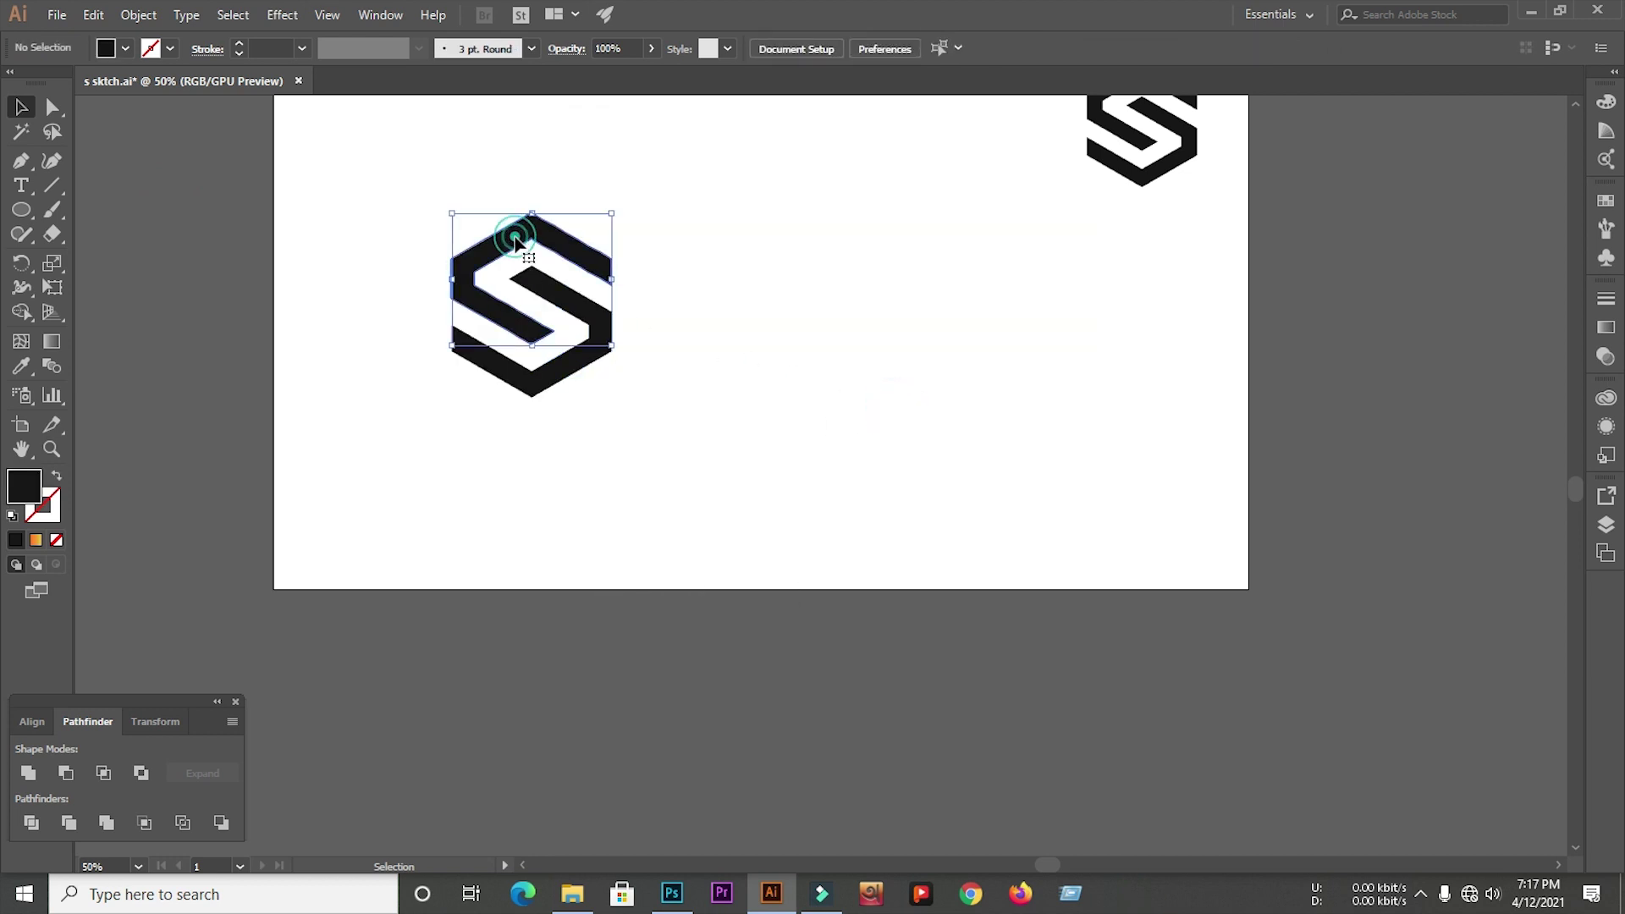
click(559, 305)
drag(558, 305, 979, 358)
click(835, 581)
scroll(745, 536, down, 2)
click(513, 288)
drag(650, 526, 744, 599)
key(ctrl+shift+a)
drag(735, 386, 870, 512)
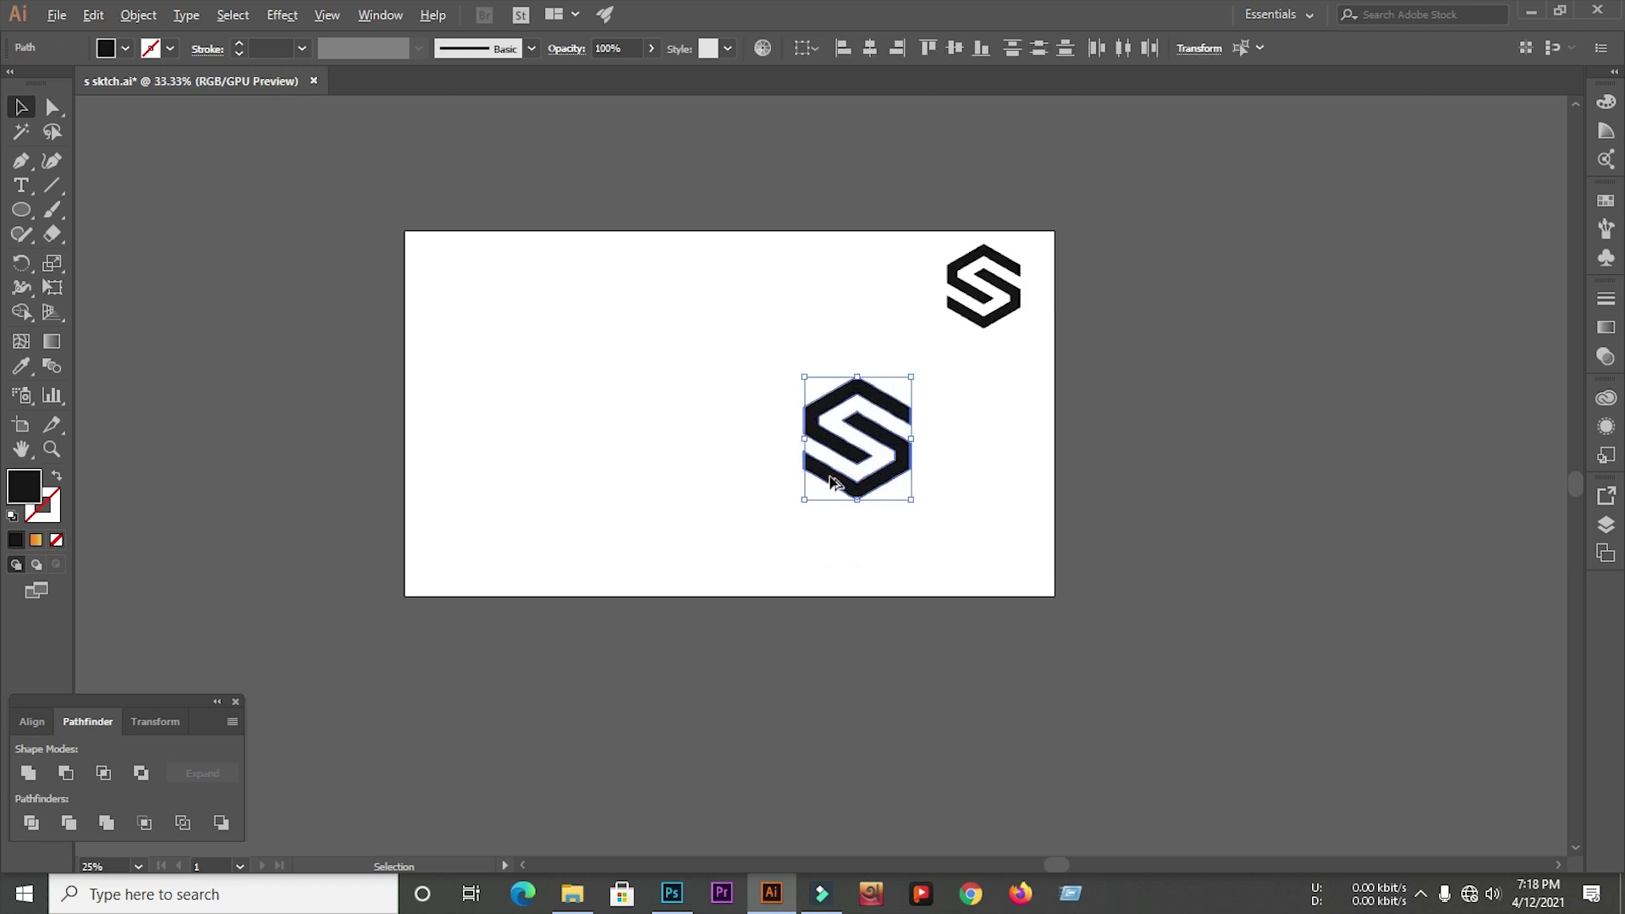
scroll(833, 486, up, 3)
drag(937, 403, 544, 387)
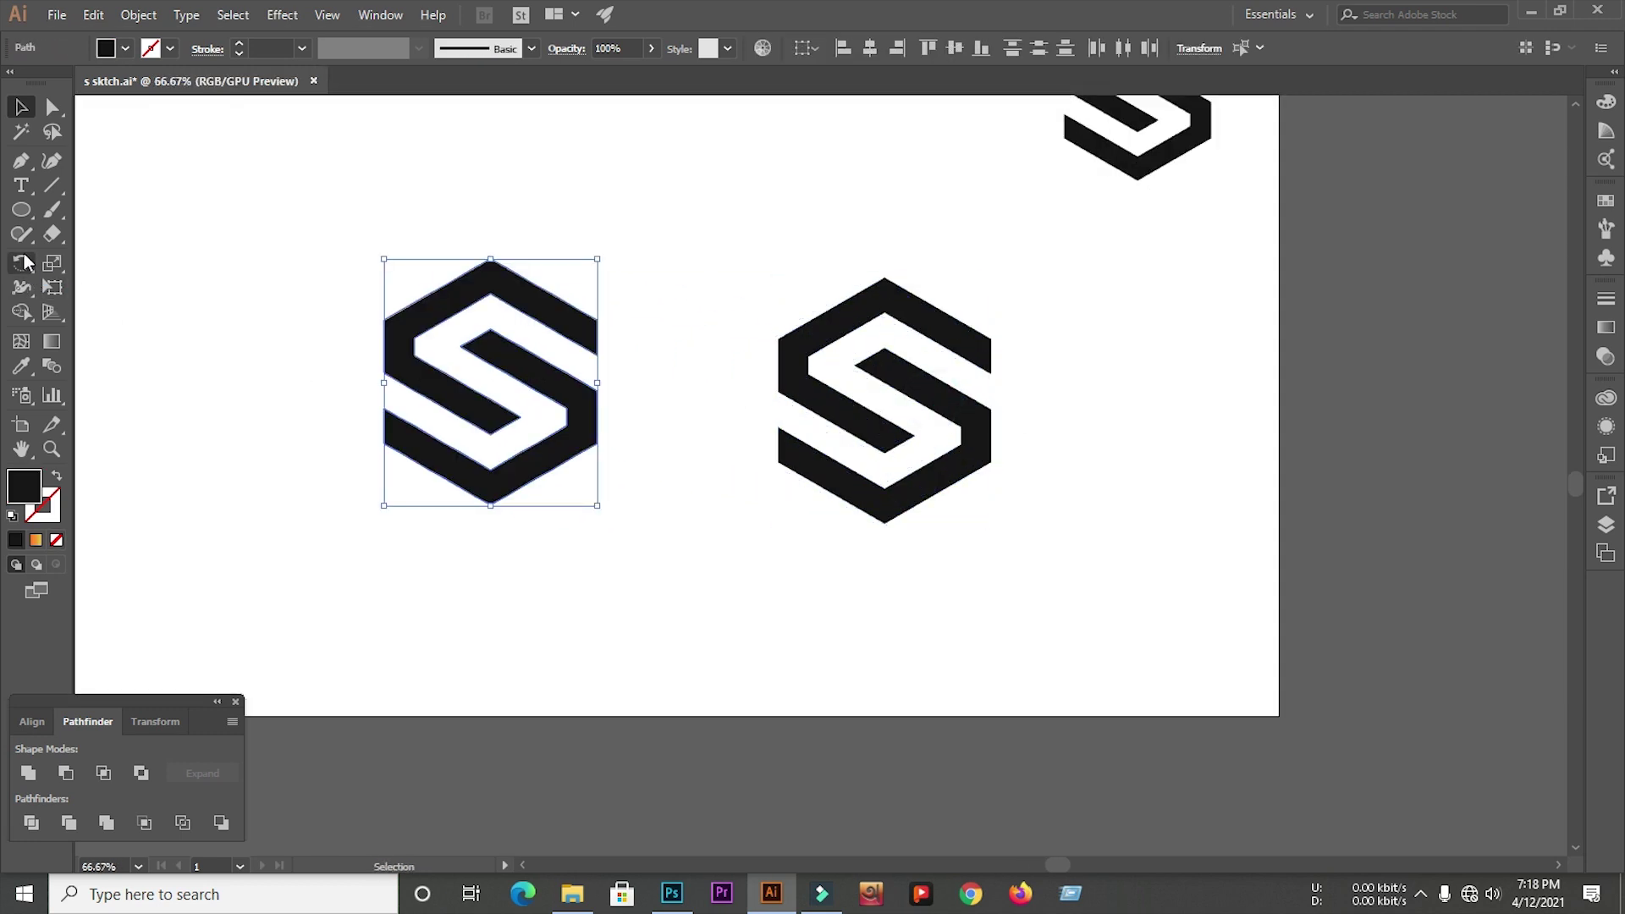
- Draw a hexagon about 777 by 673 pt with the Polygon tool and swap its fill for a black outline
click(23, 214)
drag(22, 214, 102, 282)
scroll(508, 356, down, 2)
drag(556, 277, 654, 412)
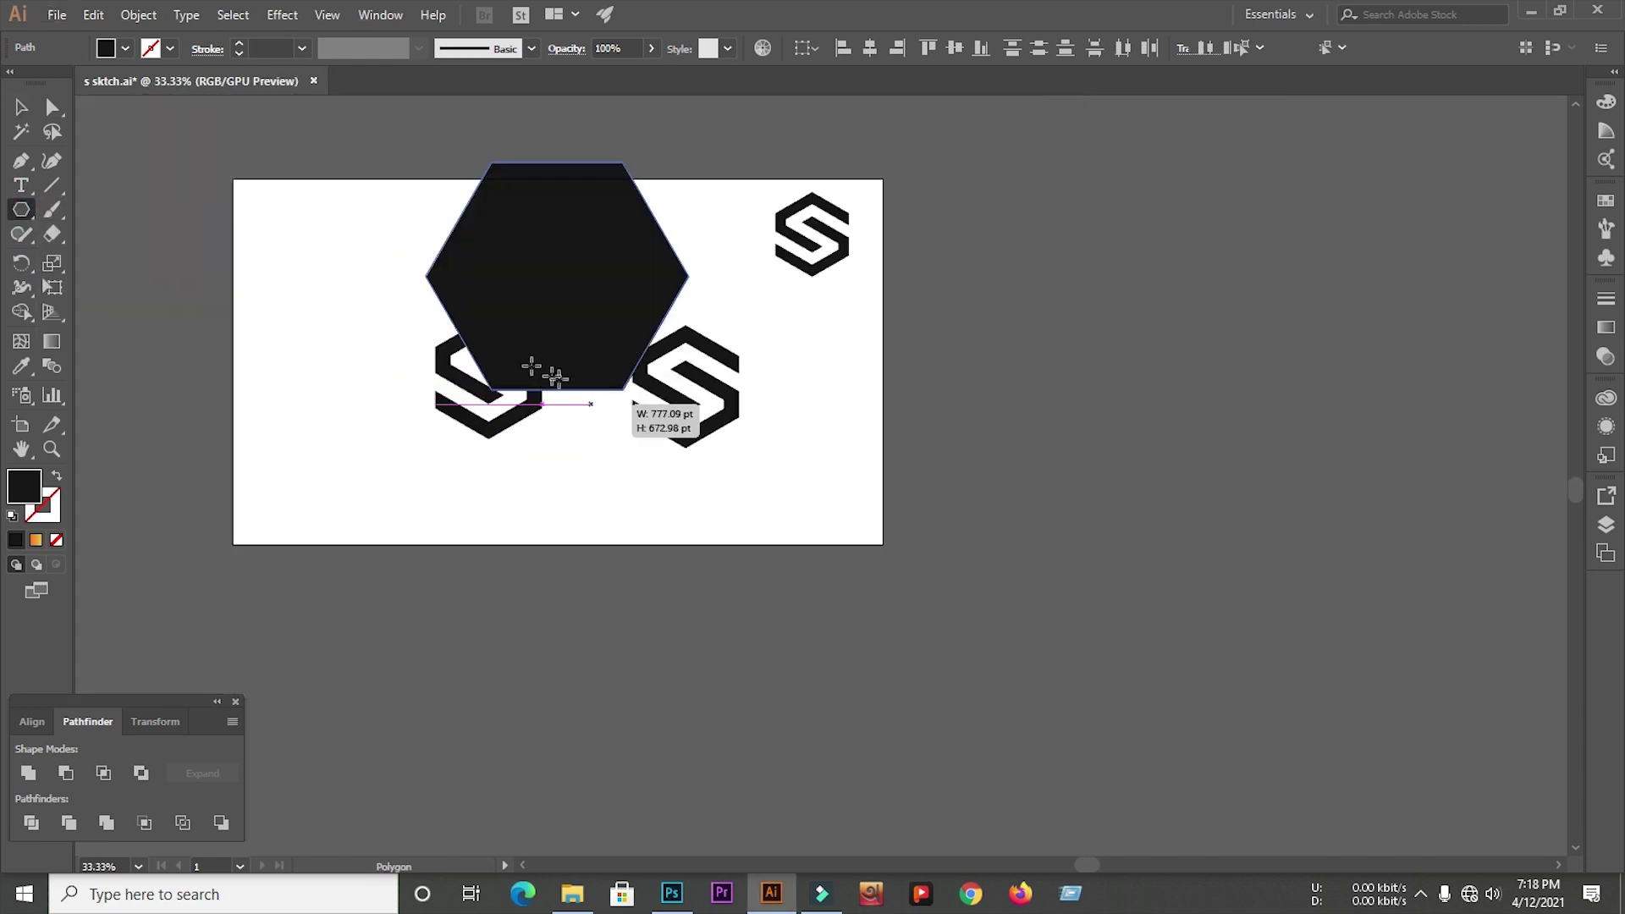
click(57, 479)
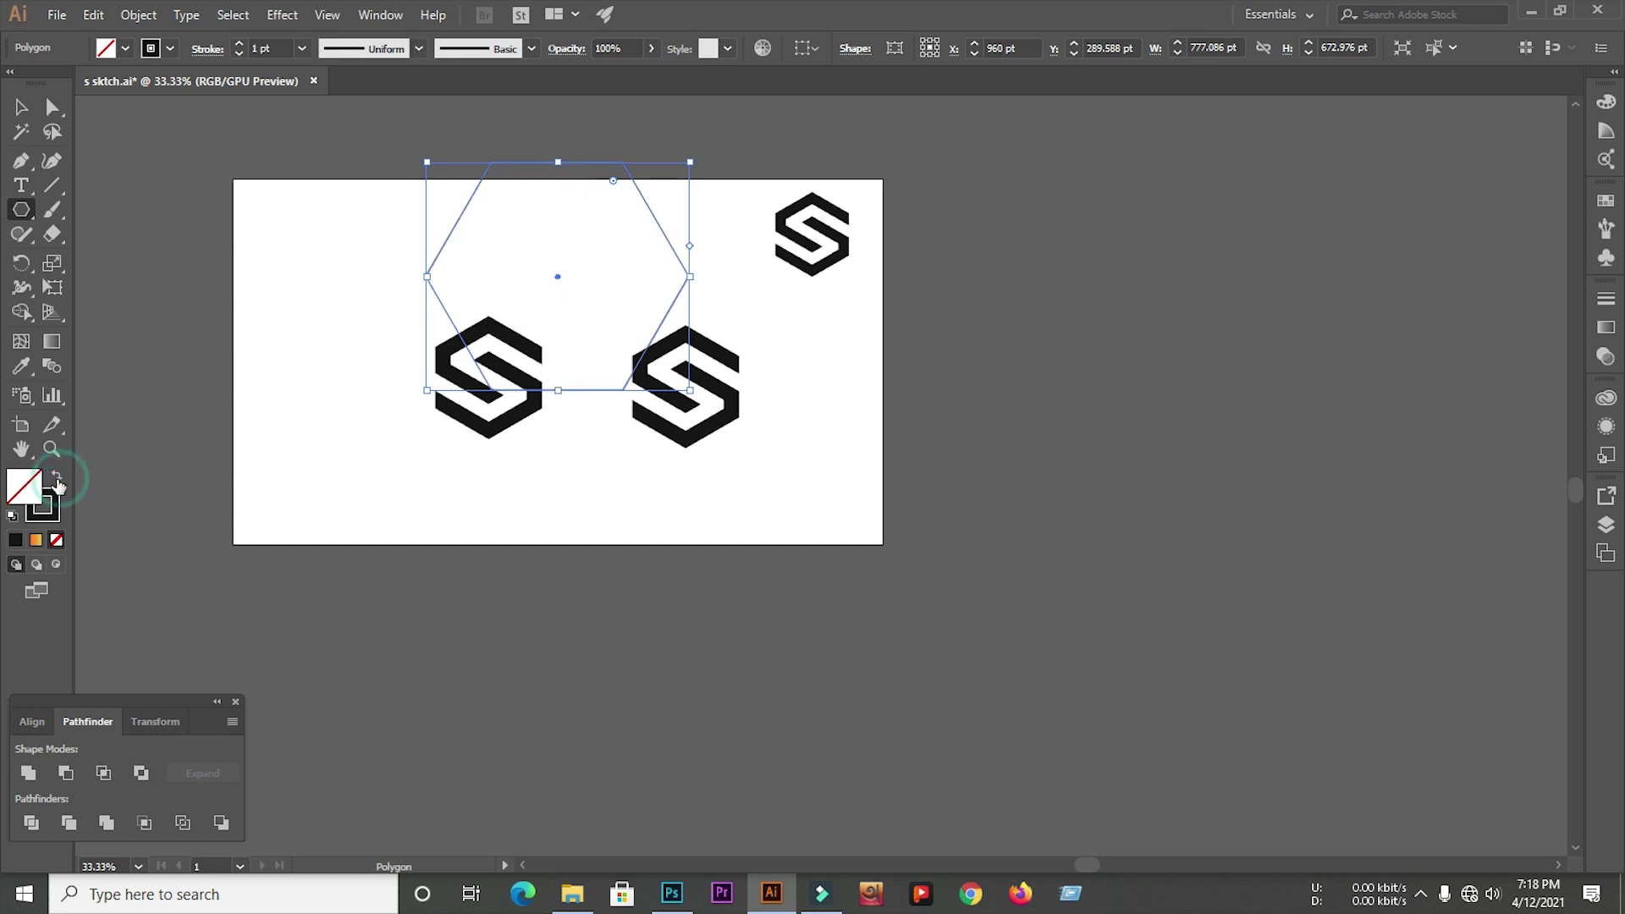
- Rotate the hexagon 90° so a corner points up, and scale and move it to frame the left S
drag(699, 159, 653, 378)
click(22, 108)
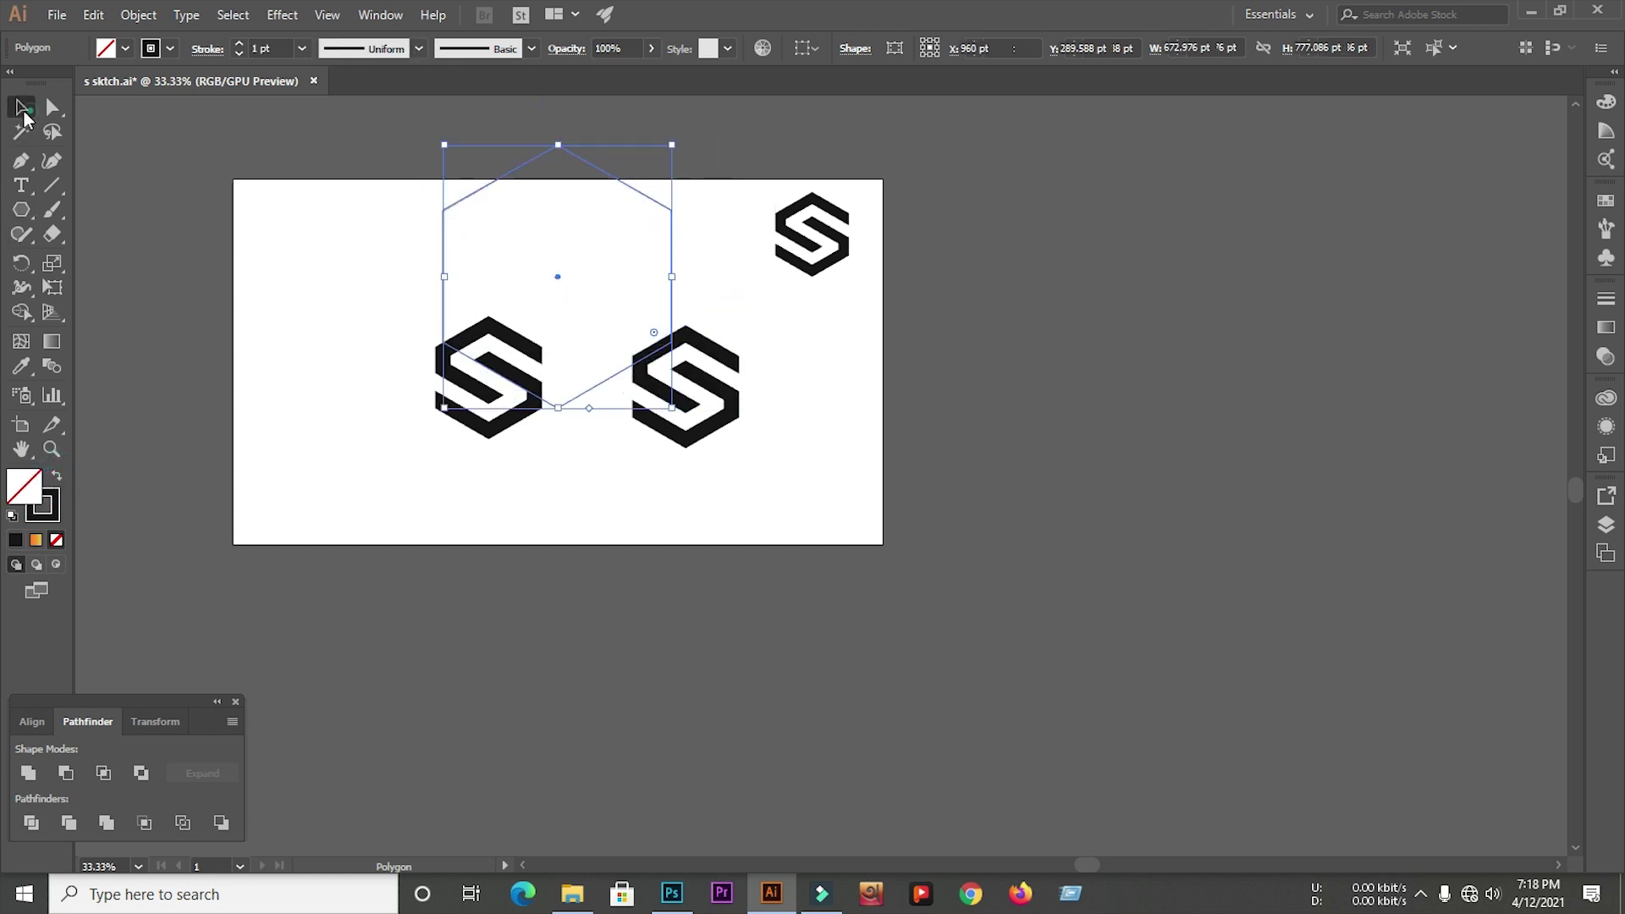
scroll(301, 279, up, 1)
drag(556, 155, 451, 303)
drag(758, 219, 688, 297)
click(327, 316)
- Try to align the vertical centres of the hexagon and the two separate S halves
drag(359, 333, 627, 590)
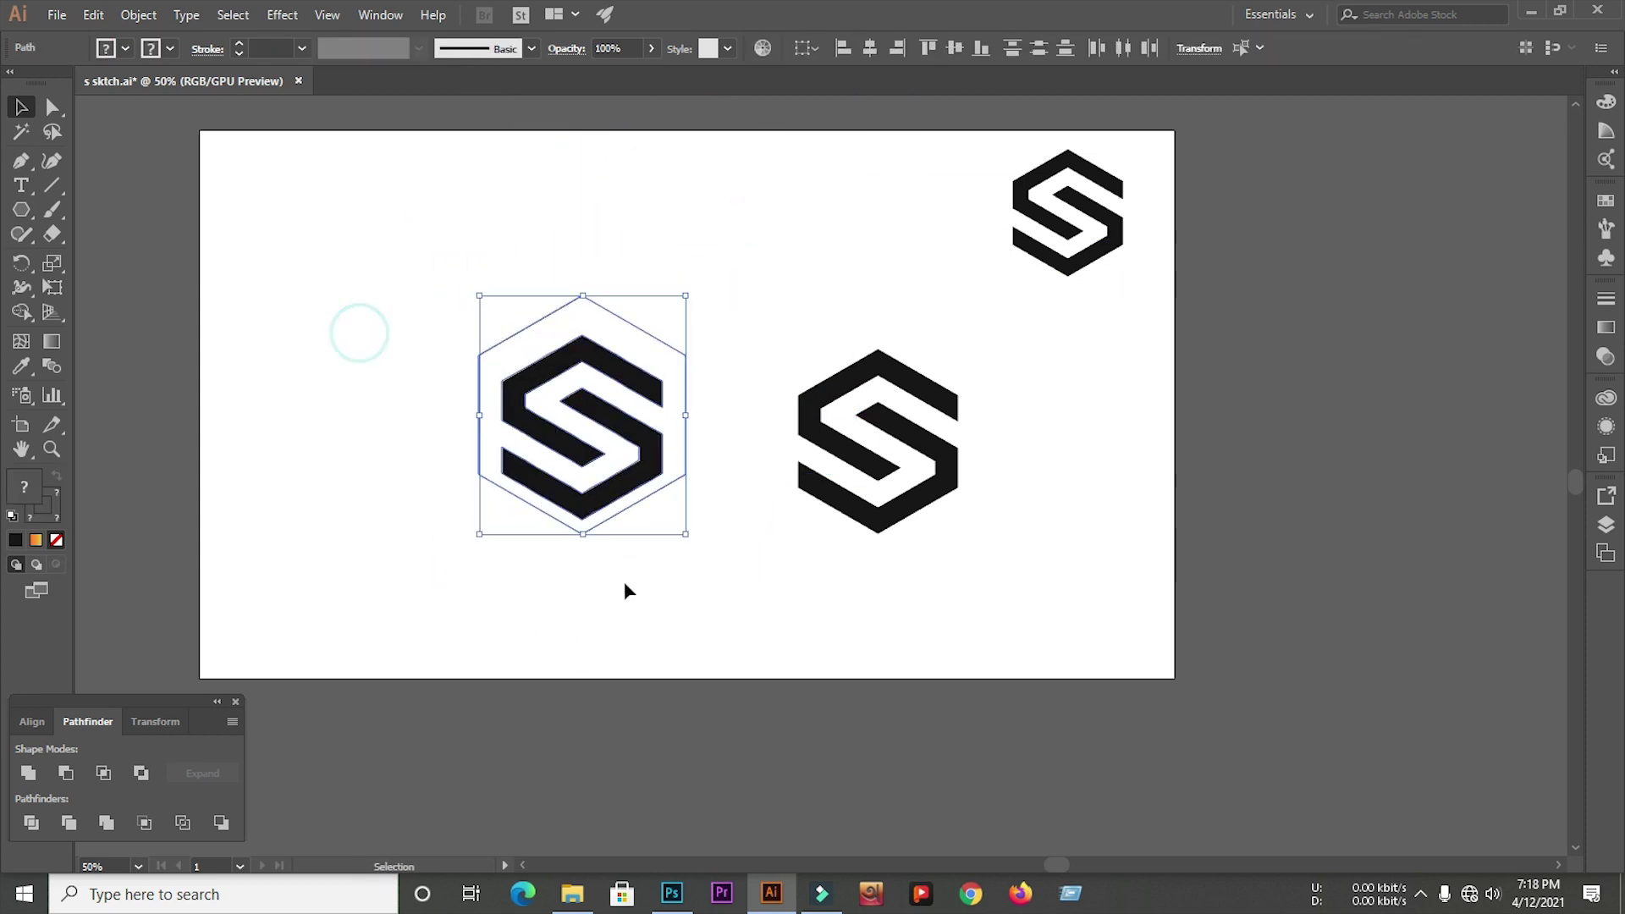
click(33, 725)
click(189, 774)
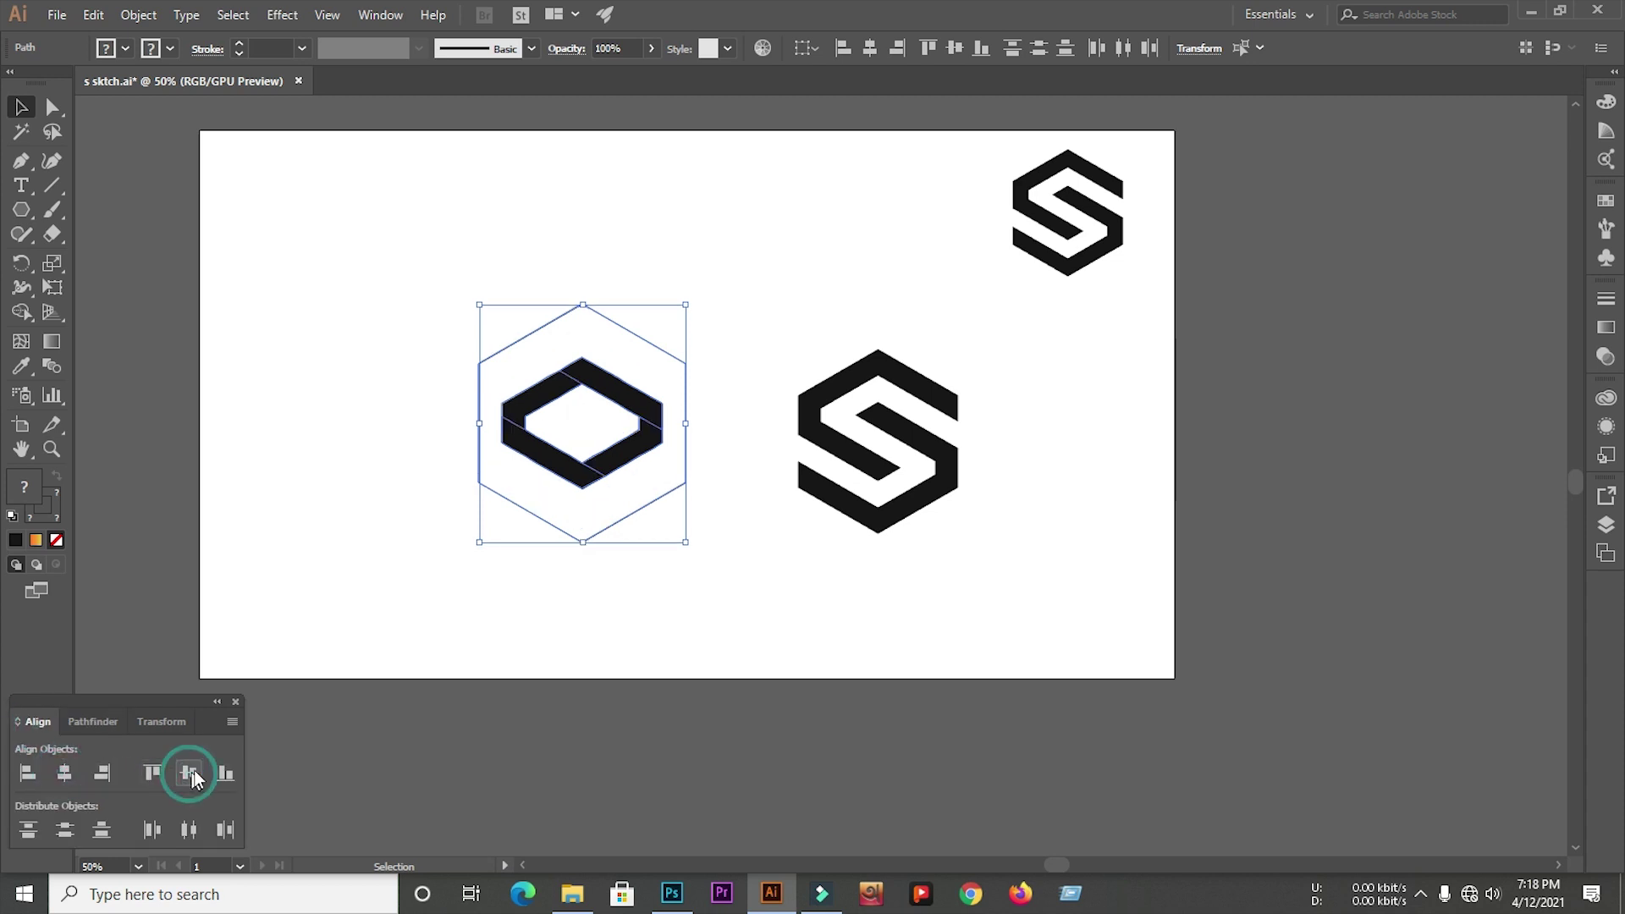
click(348, 516)
- Move the hexagon aside to the upper left and unite the two halves of the left S
drag(518, 332, 366, 265)
click(614, 482)
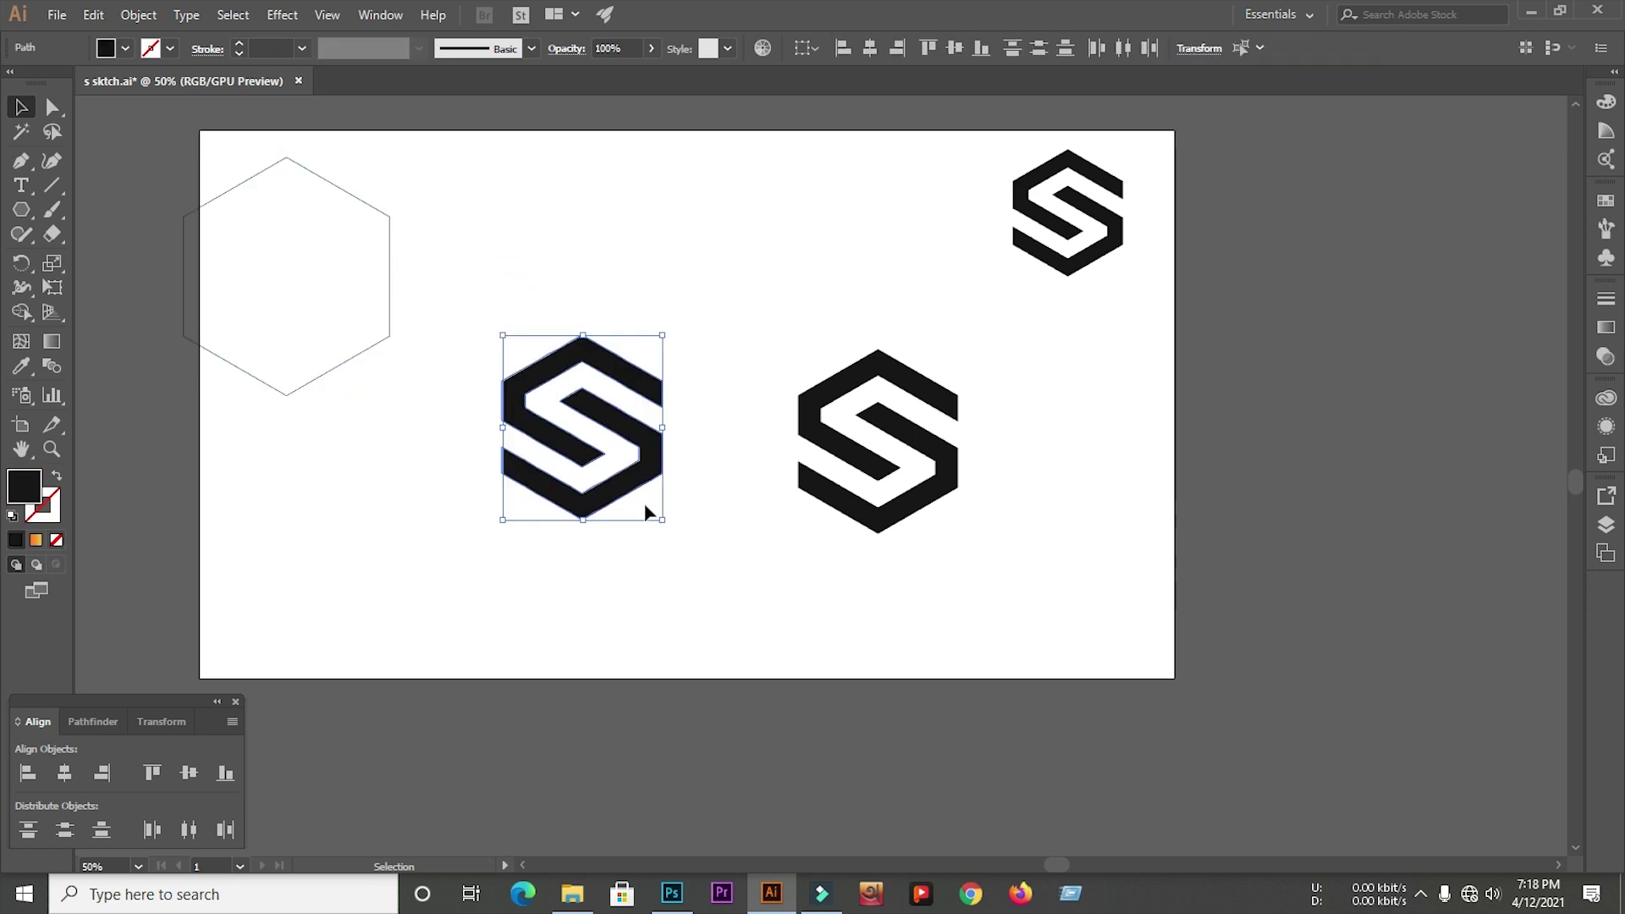
click(93, 722)
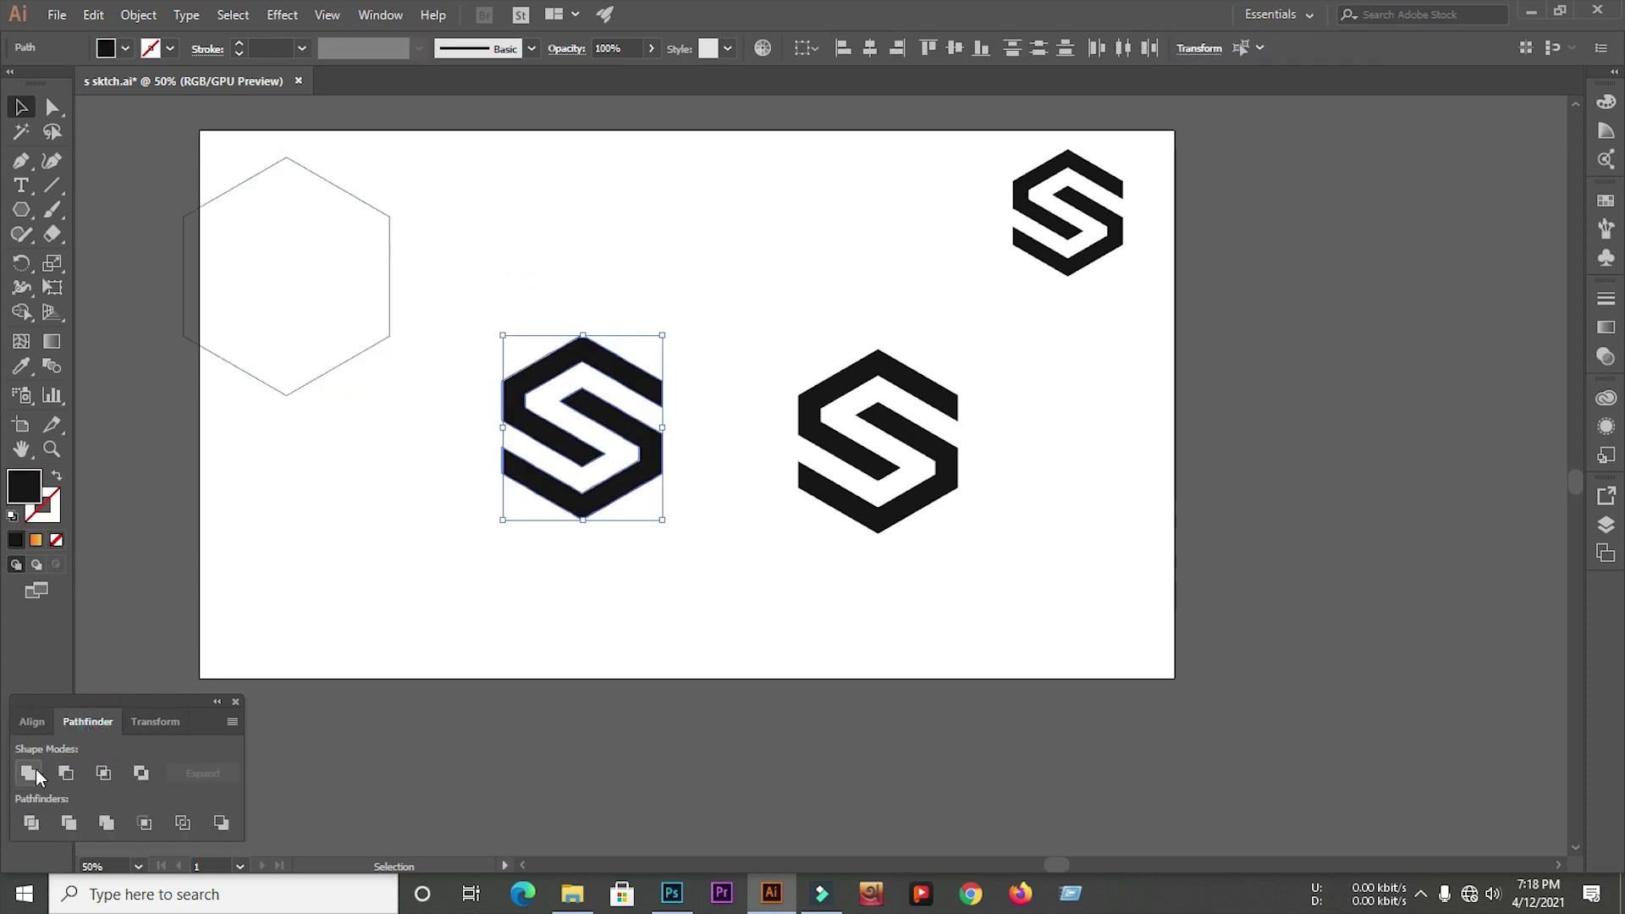
click(243, 555)
- Centre the hexagon and the united S on each other and set the hexagon's stroke to 10 pt
drag(319, 309, 527, 532)
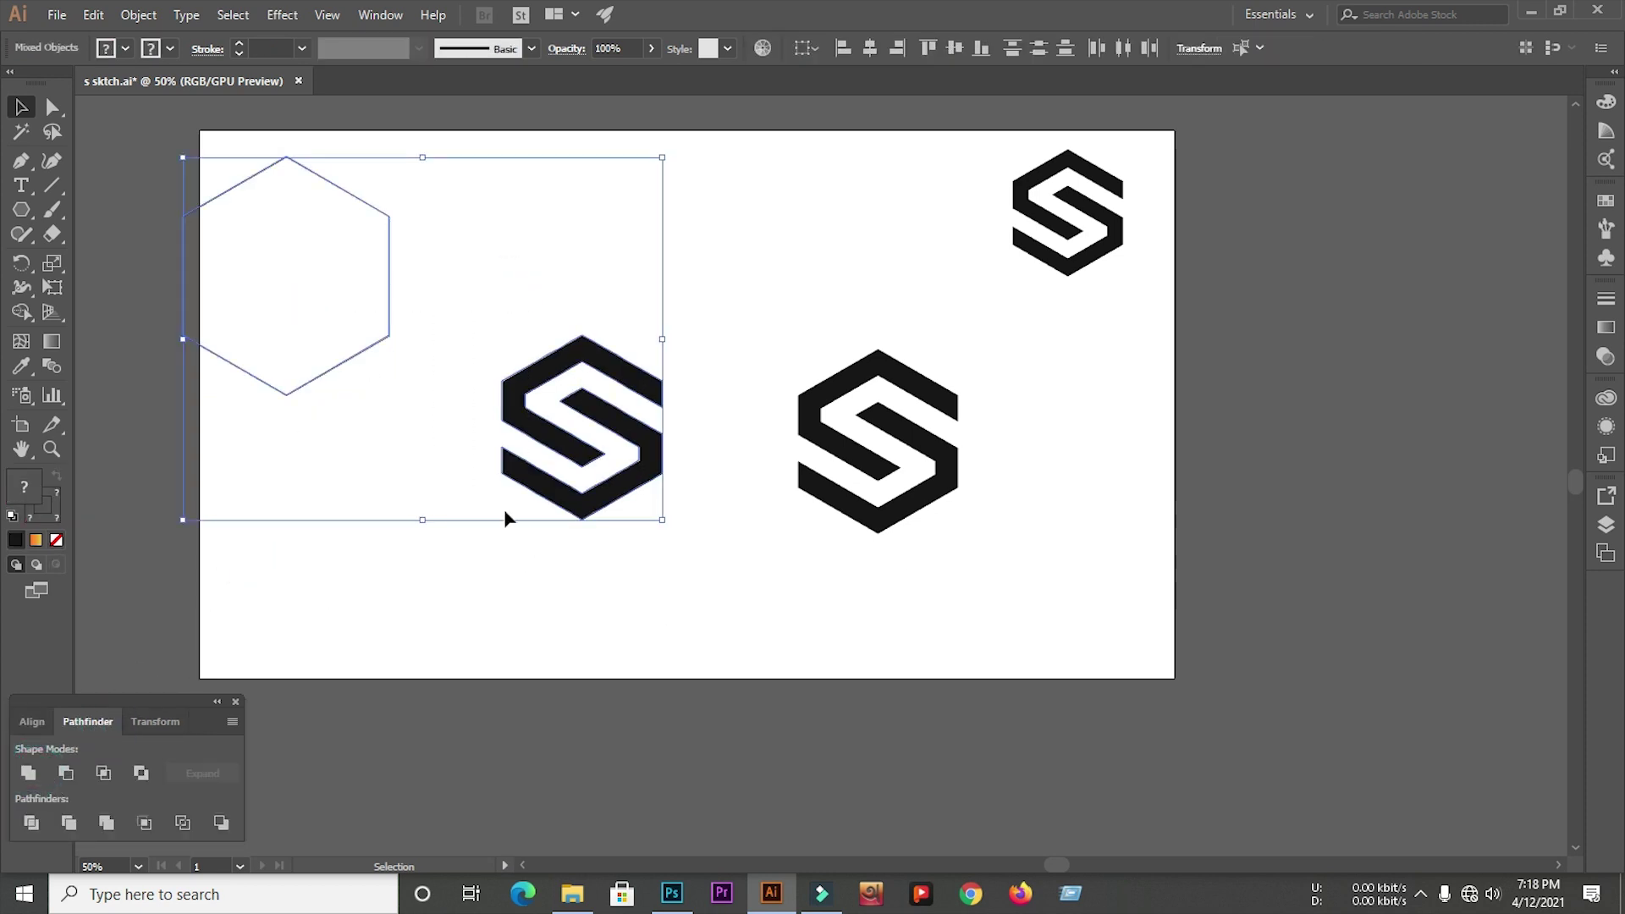
click(33, 722)
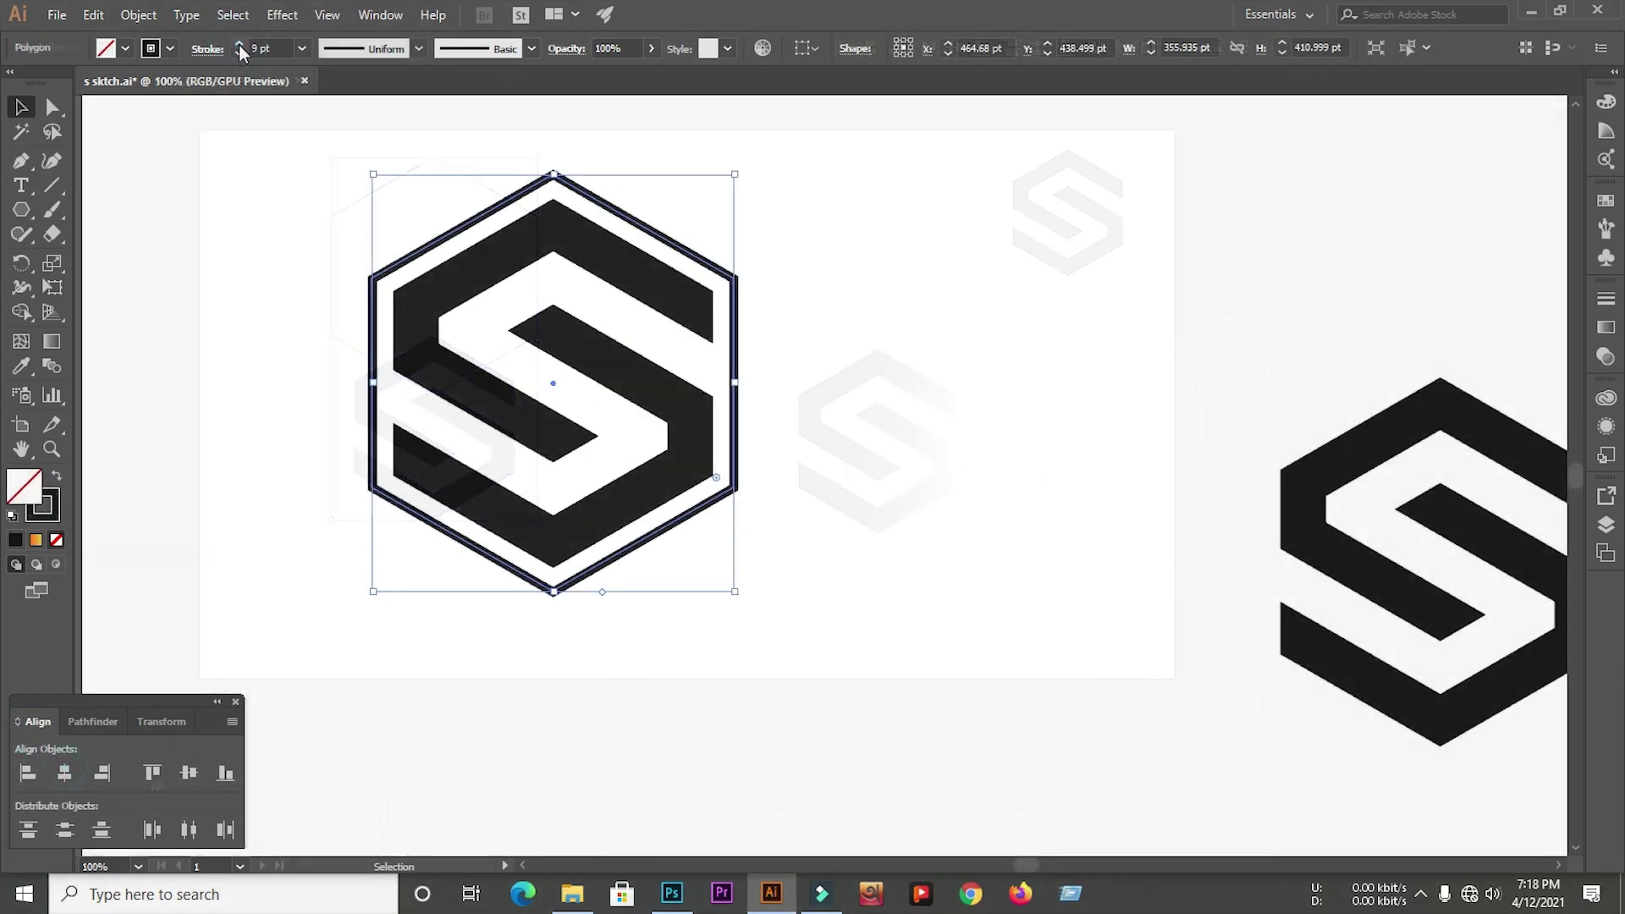
- Round all corners of the hexagon frame to a radius of about 7.45 pt
key(a)
scroll(534, 198, up, 4)
drag(612, 142, 609, 196)
drag(1324, 544, 1308, 565)
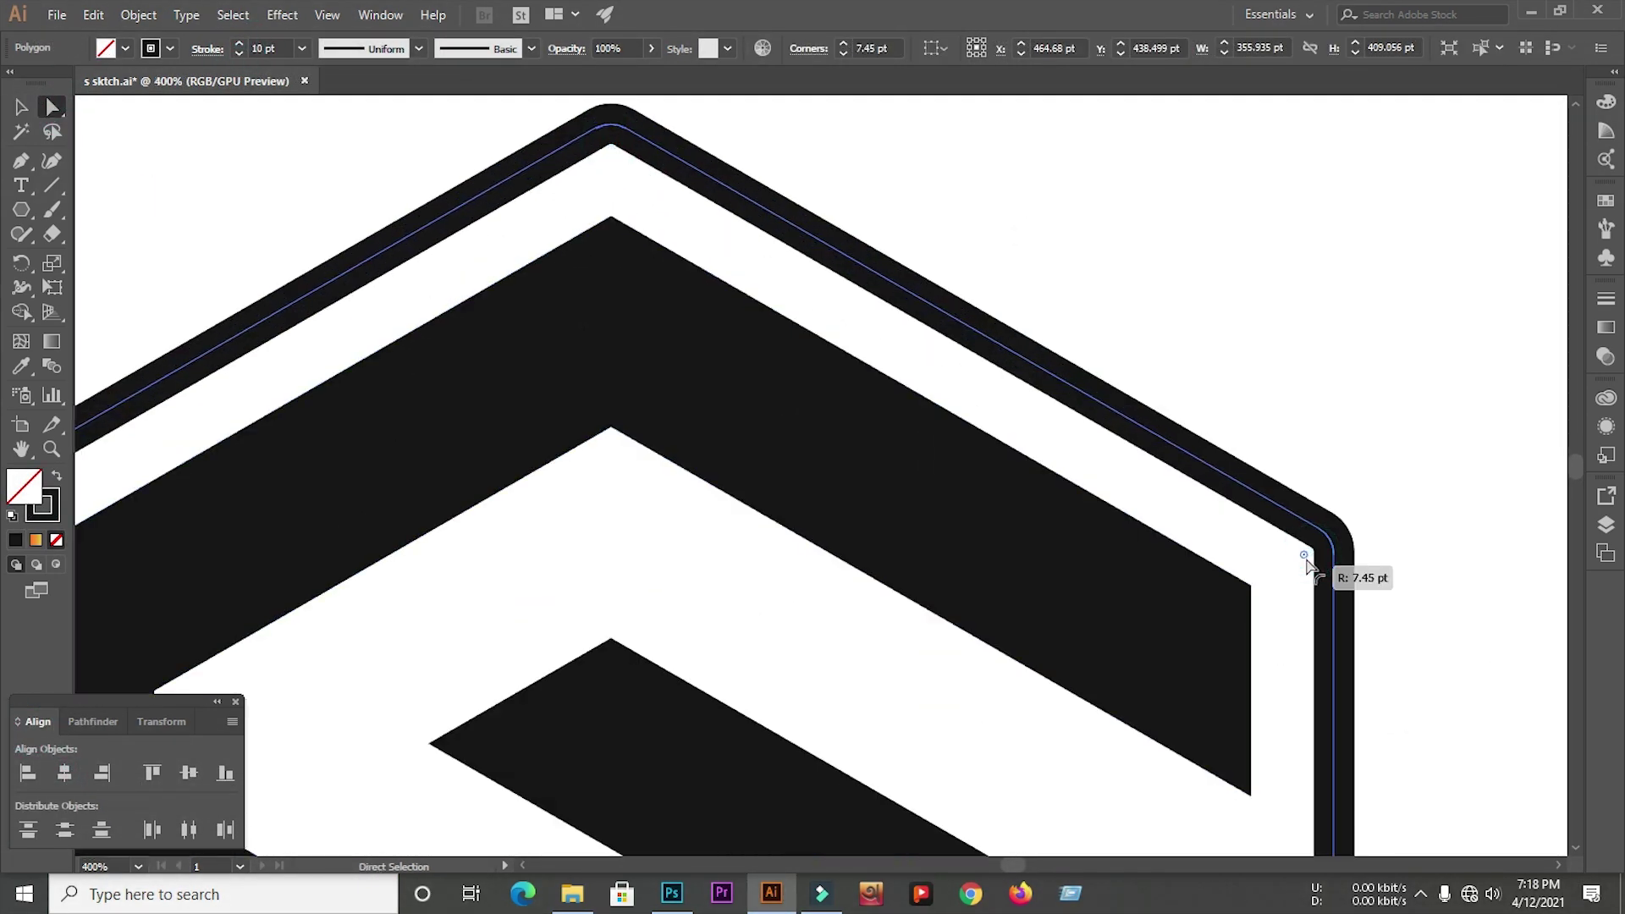
scroll(1007, 499, down, 3)
click(23, 106)
click(341, 361)
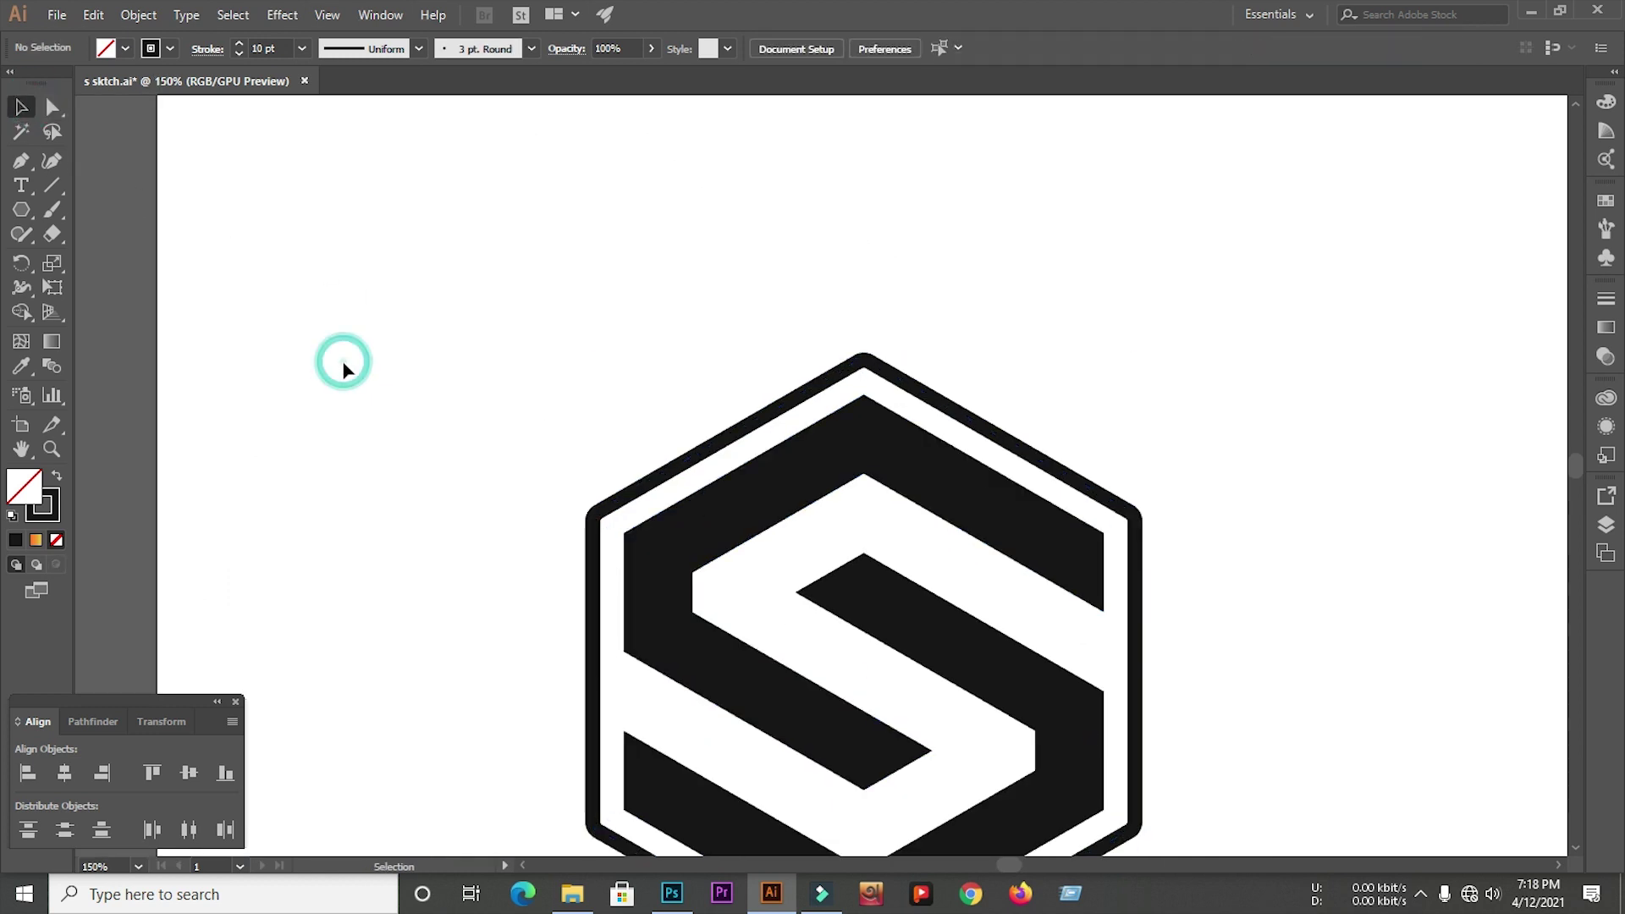
- Round the outer corners of the framed S with a radius of about 12 pt
scroll(332, 313, down, 2)
click(666, 489)
scroll(442, 424, up, 2)
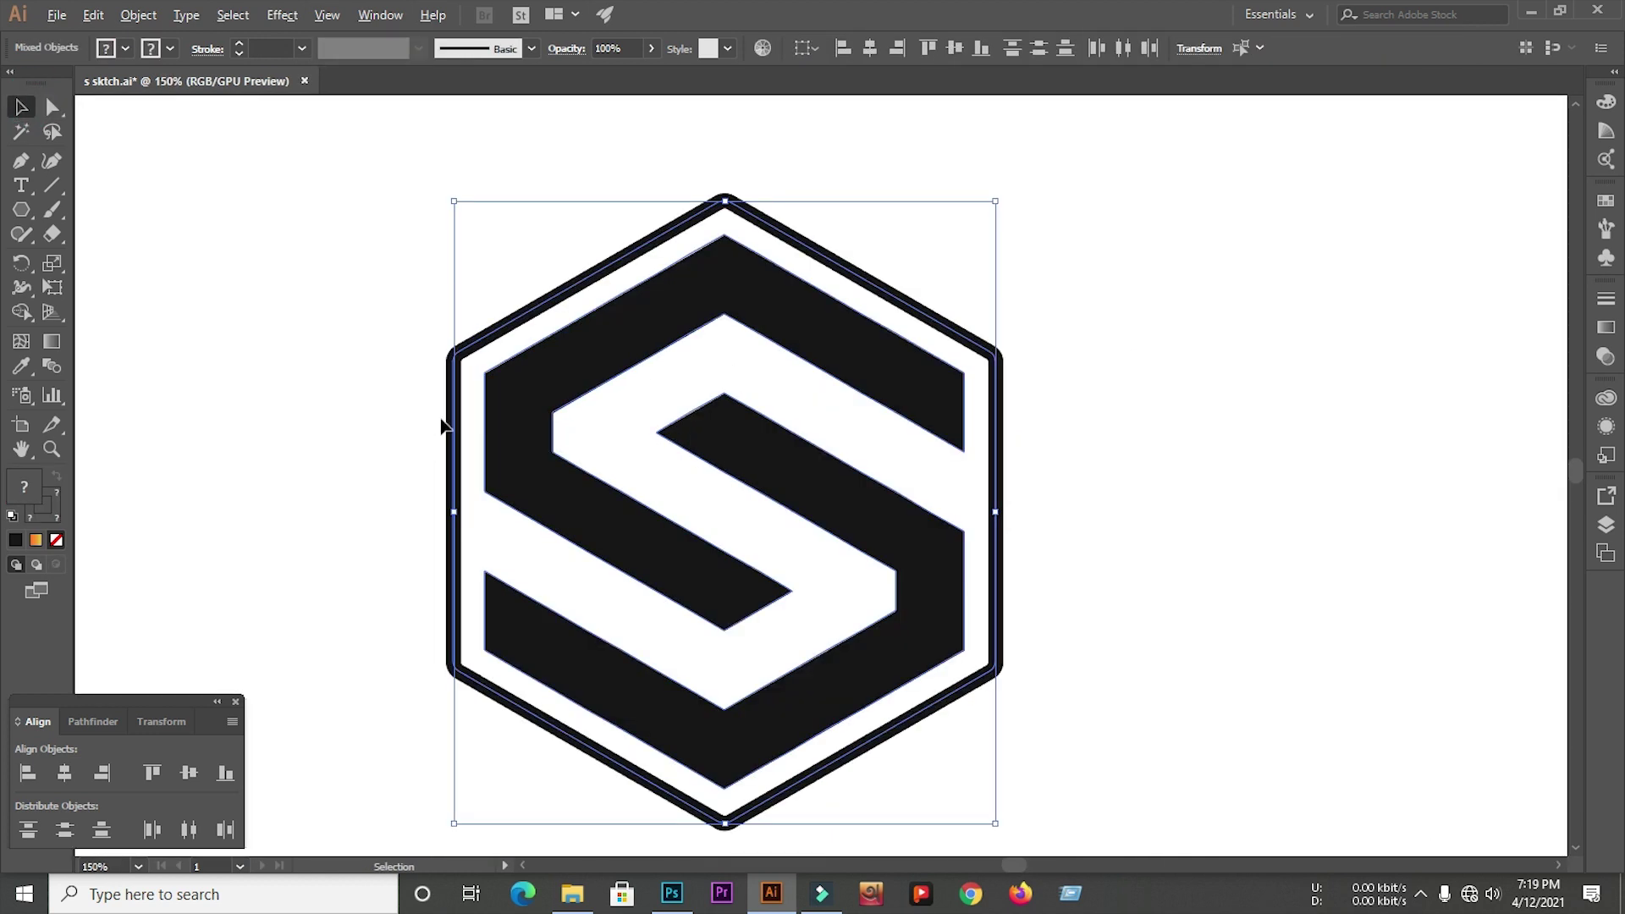
click(370, 355)
click(53, 106)
click(726, 269)
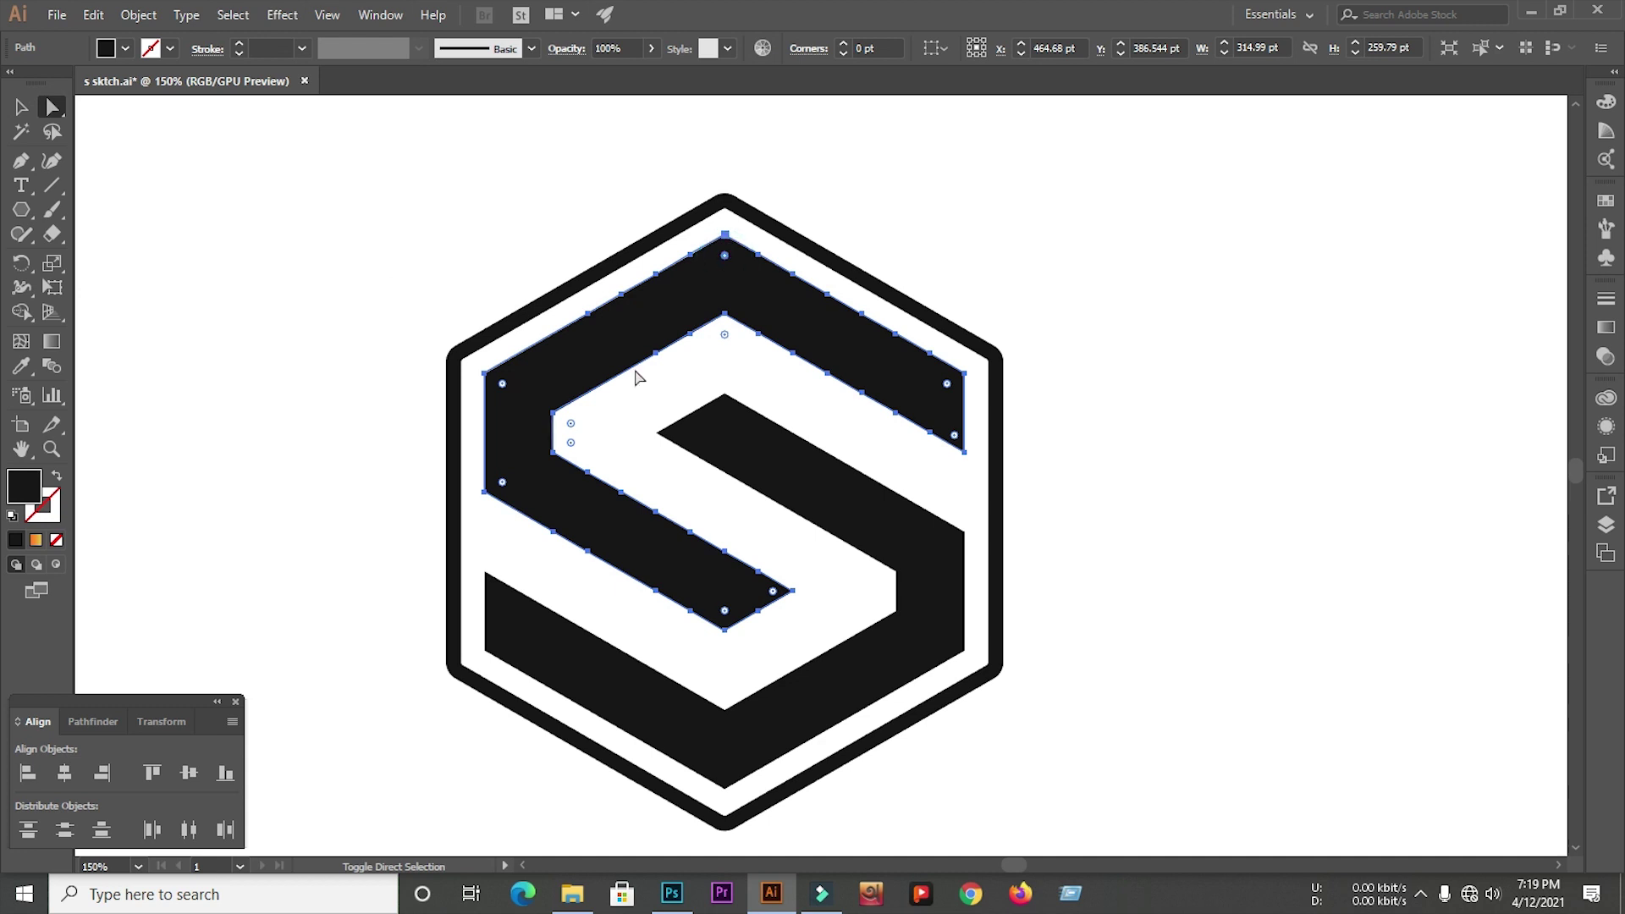
alt+click(502, 489)
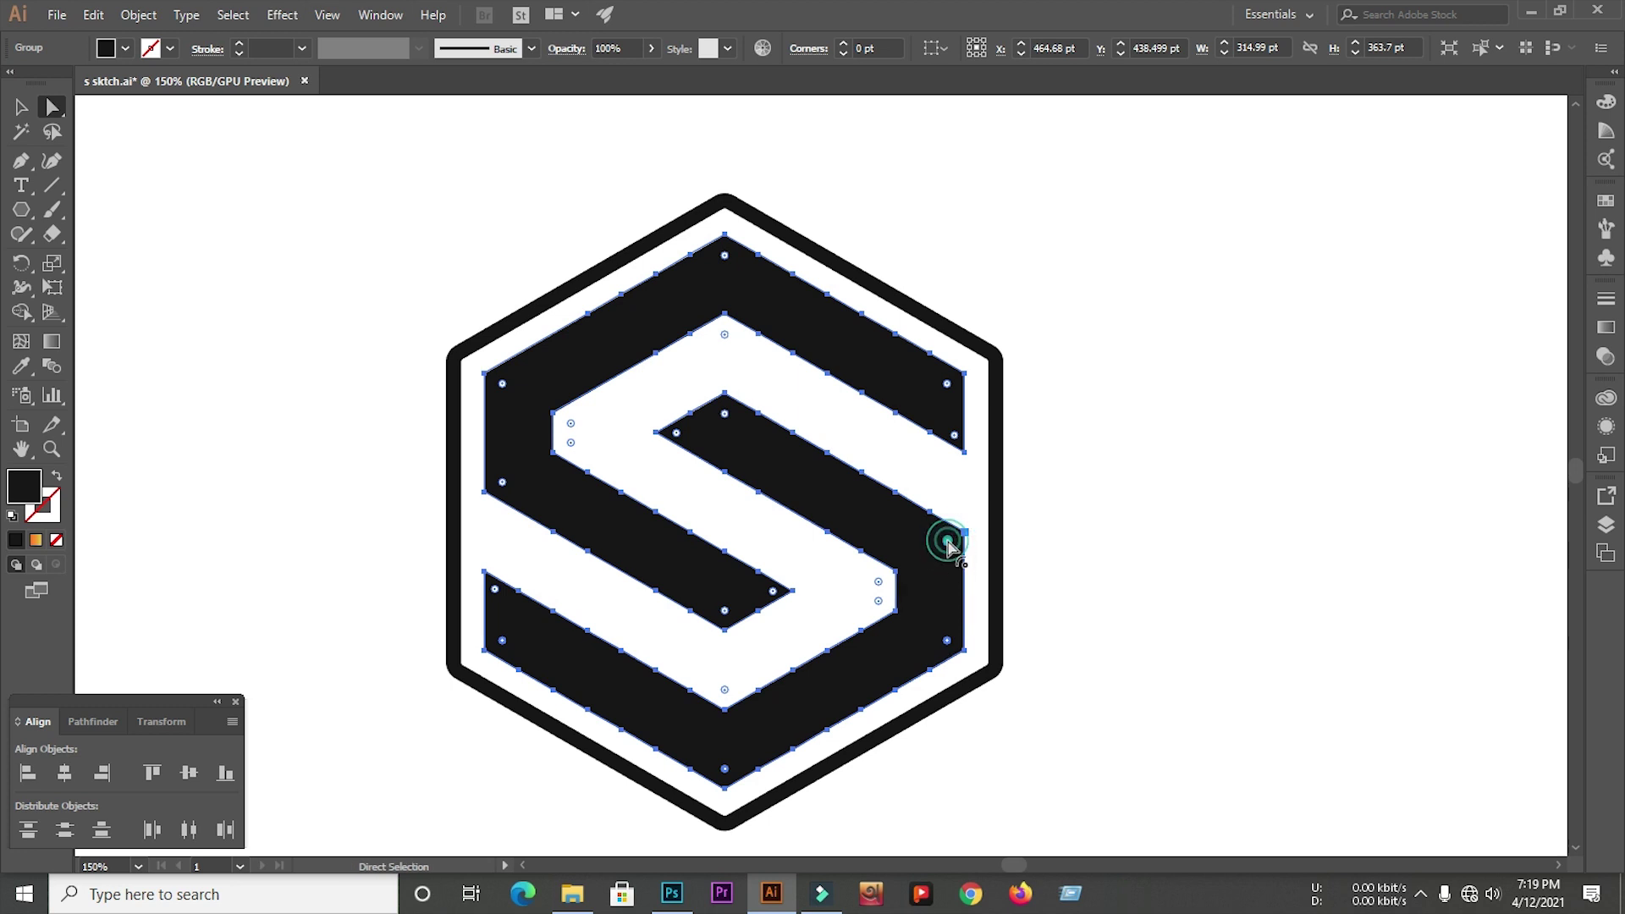
drag(947, 542, 946, 548)
scroll(508, 390, up, 2)
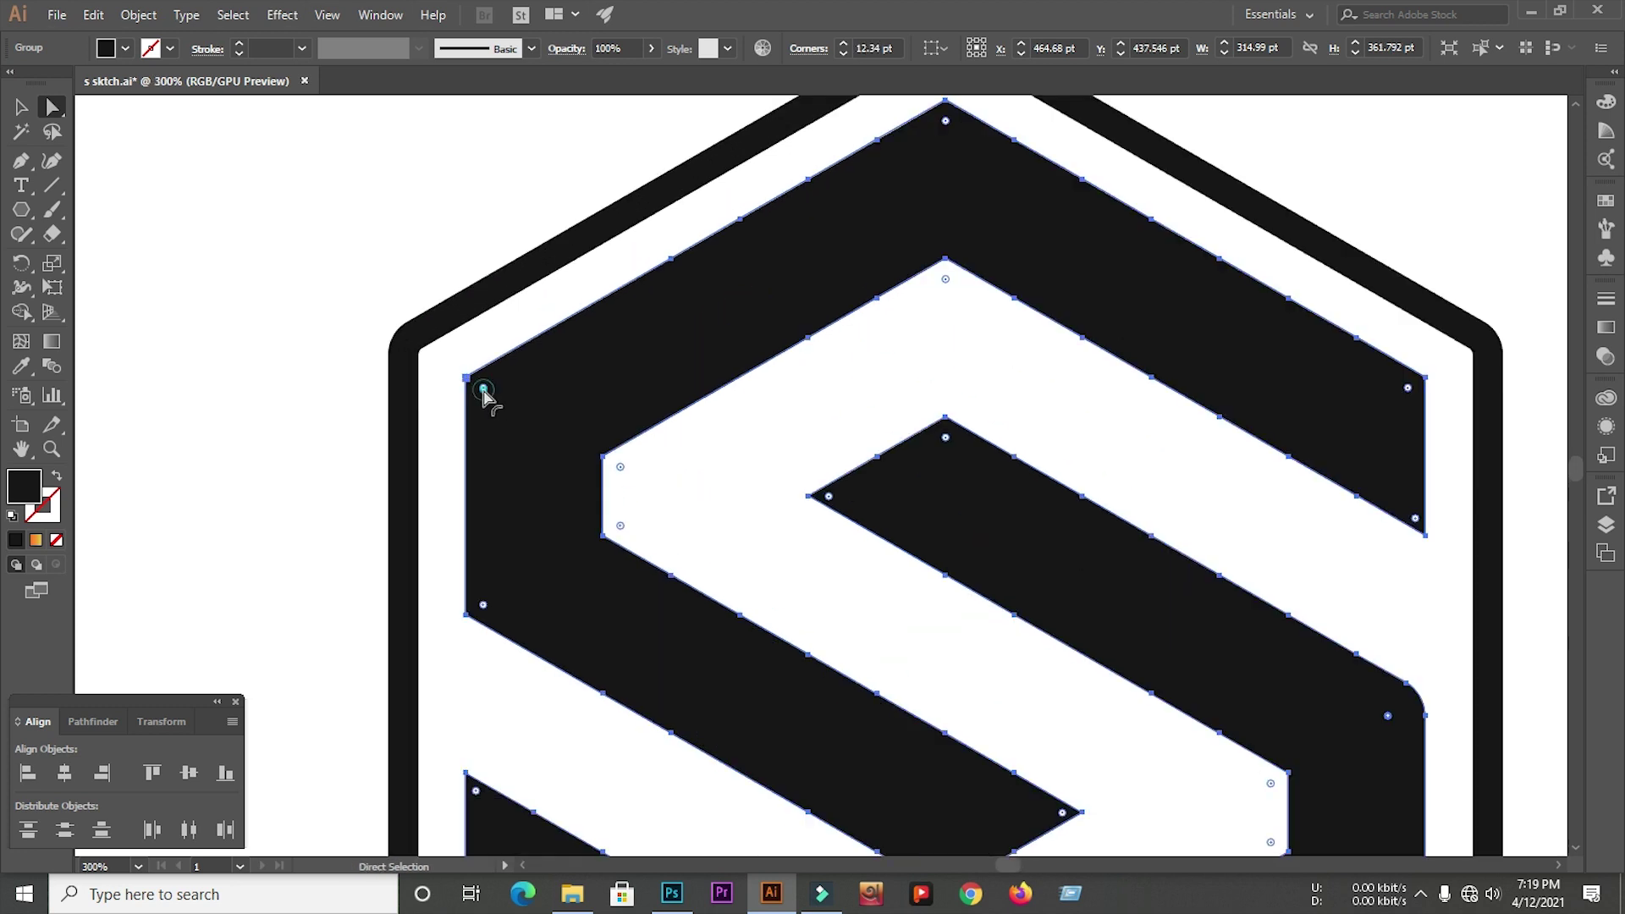
key(ctrl+shift+a)
key(ctrl+1)
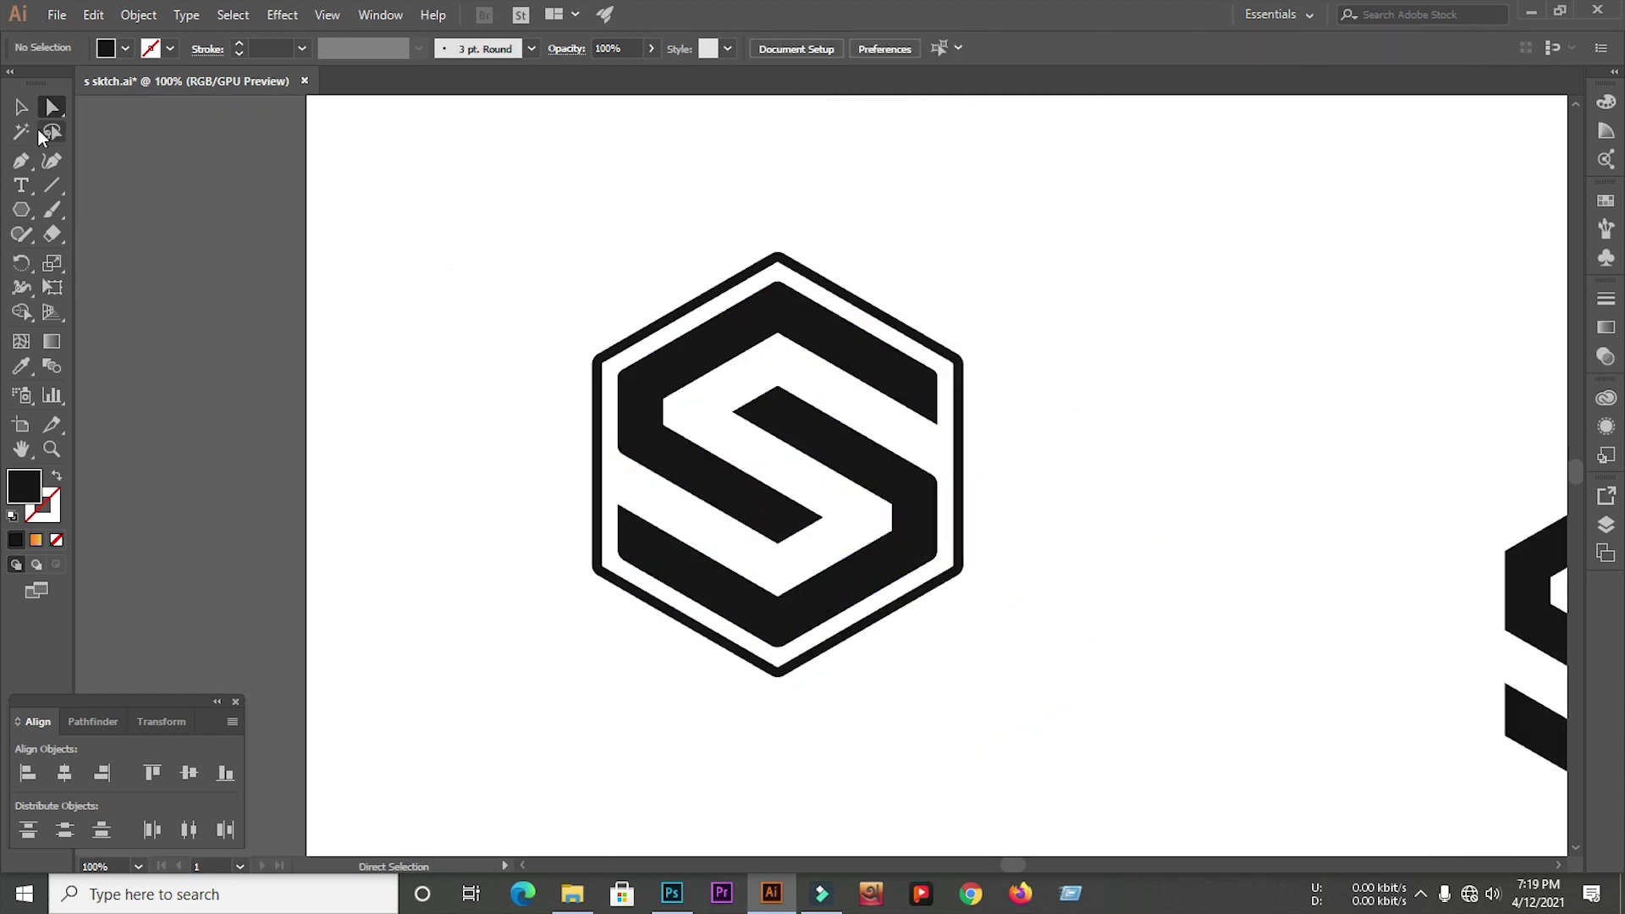
- Expand the hexagon frame's fill and stroke into shapes and group the frame with the S
key(v)
scroll(569, 220, down, 1)
drag(533, 211, 881, 610)
right_click(779, 364)
click(1008, 340)
click(767, 279)
click(139, 15)
click(148, 224)
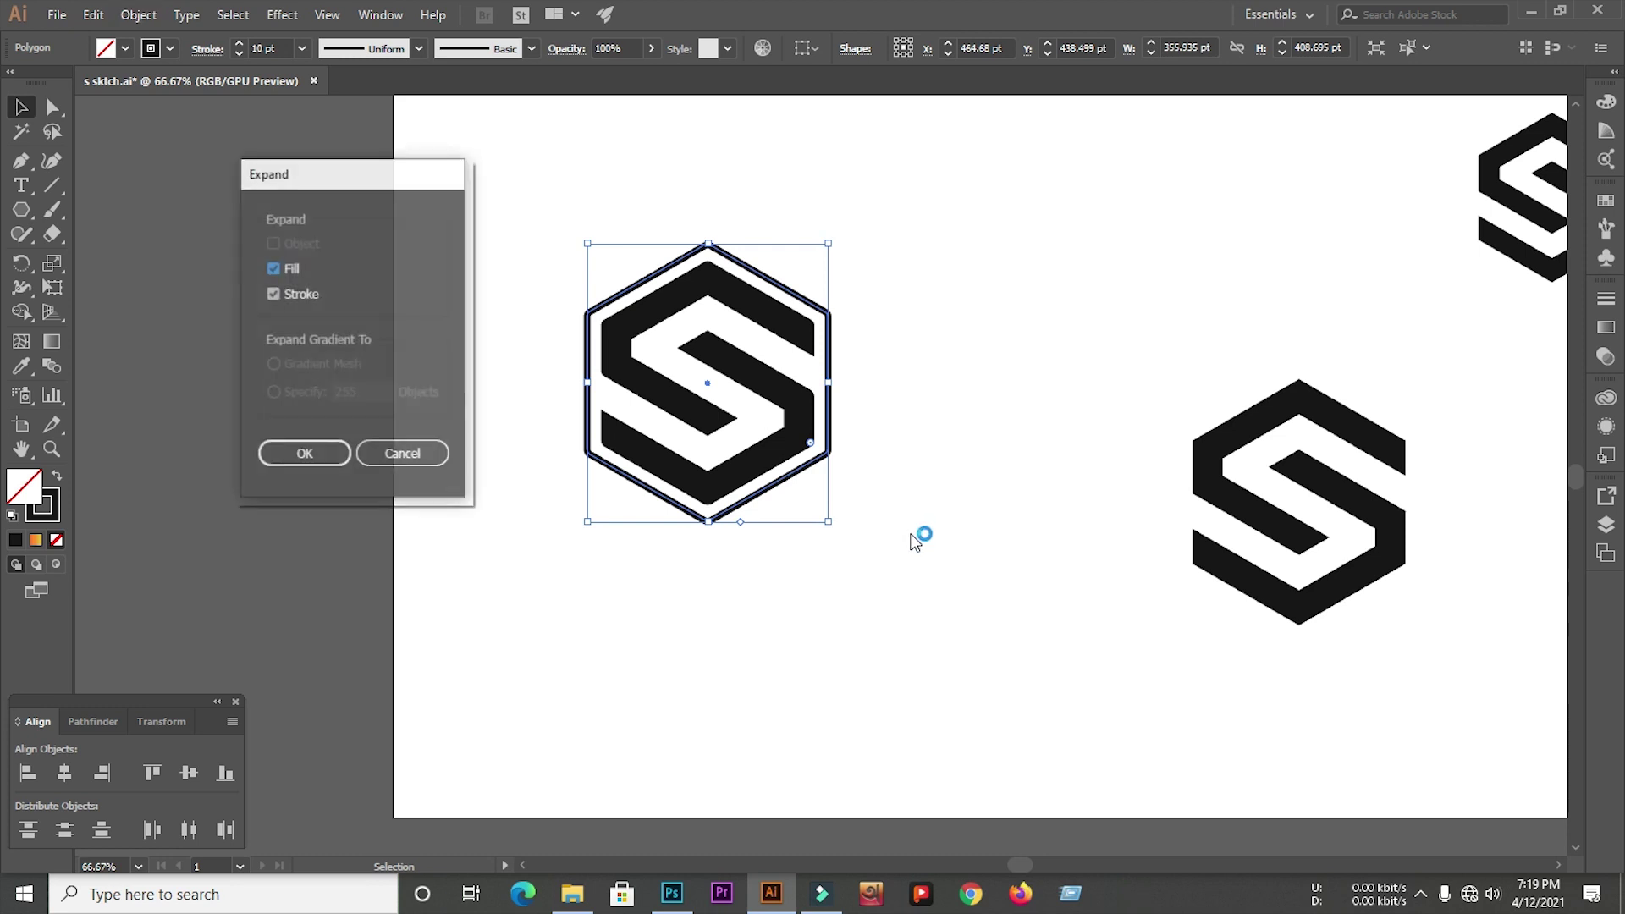
click(305, 452)
right_click(797, 385)
click(846, 509)
click(897, 664)
- Switch to Photoshop and open Sketch_logo_mockup.psd from the sketch-logo-mockup-design archive in the mockup 2021 new folder
click(673, 893)
click(428, 330)
key(Return)
click(572, 893)
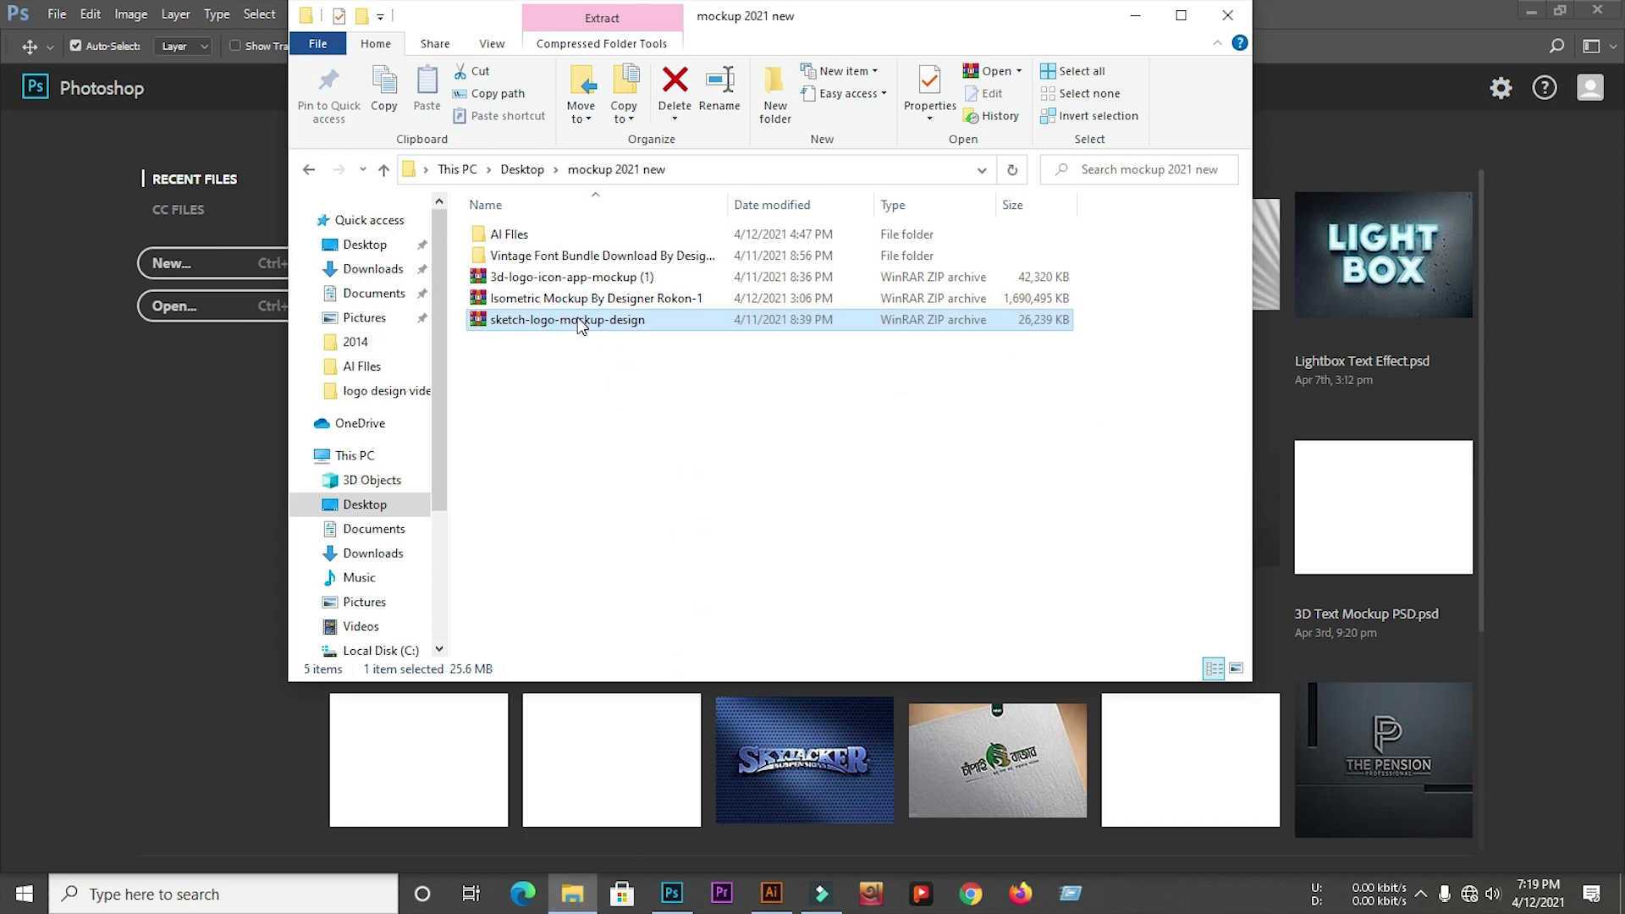
double_click(828, 319)
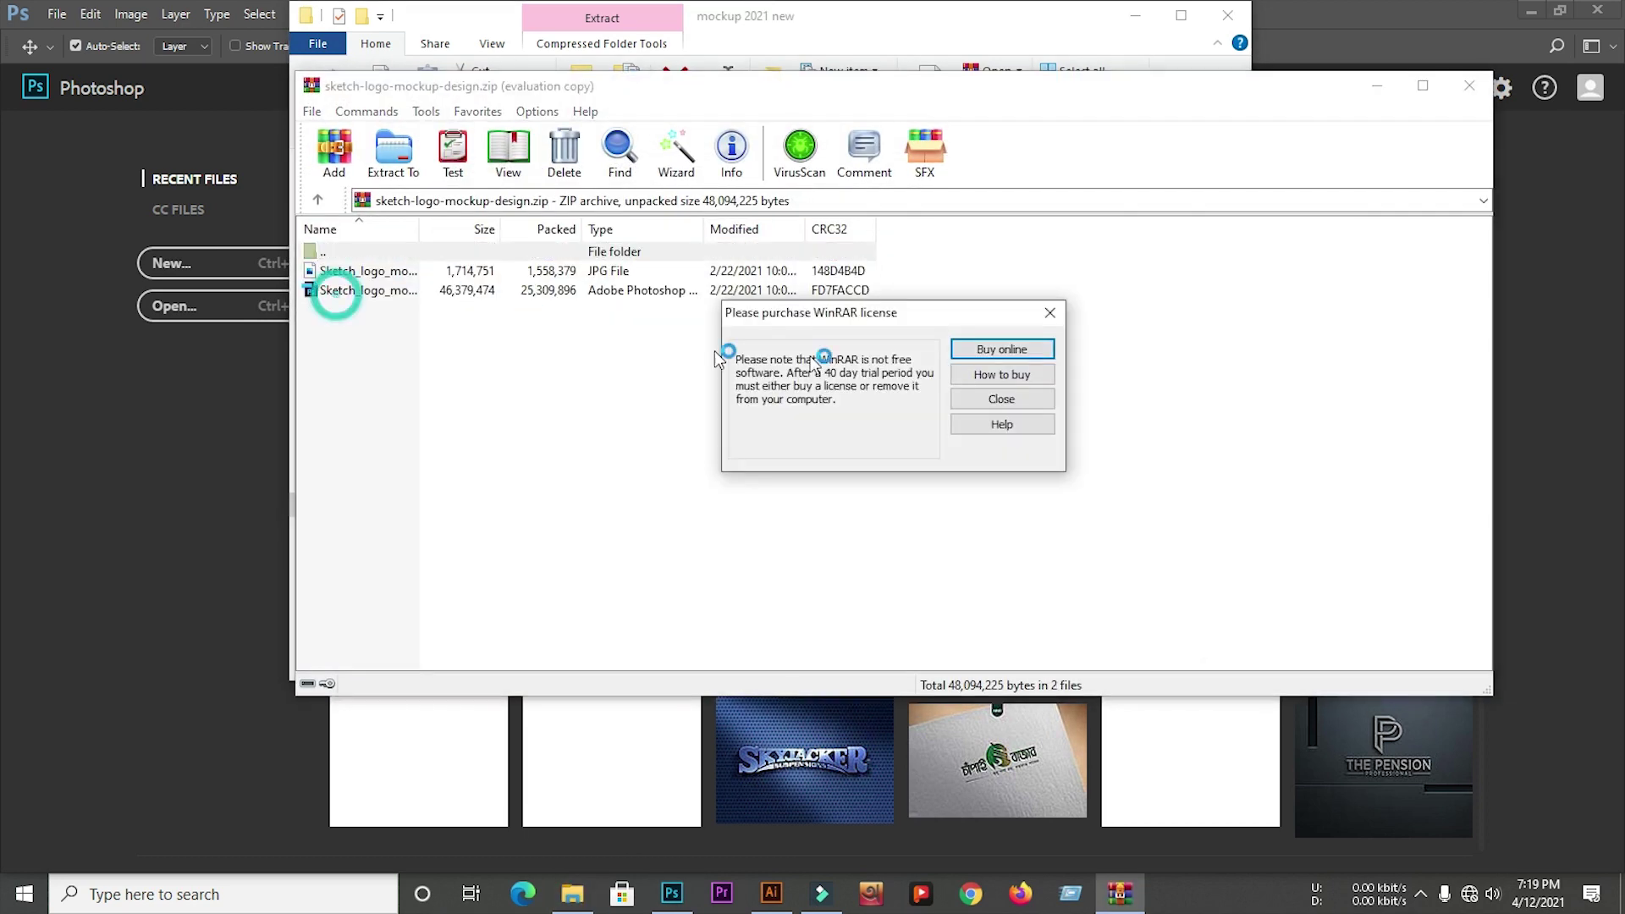
click(967, 403)
double_click(378, 293)
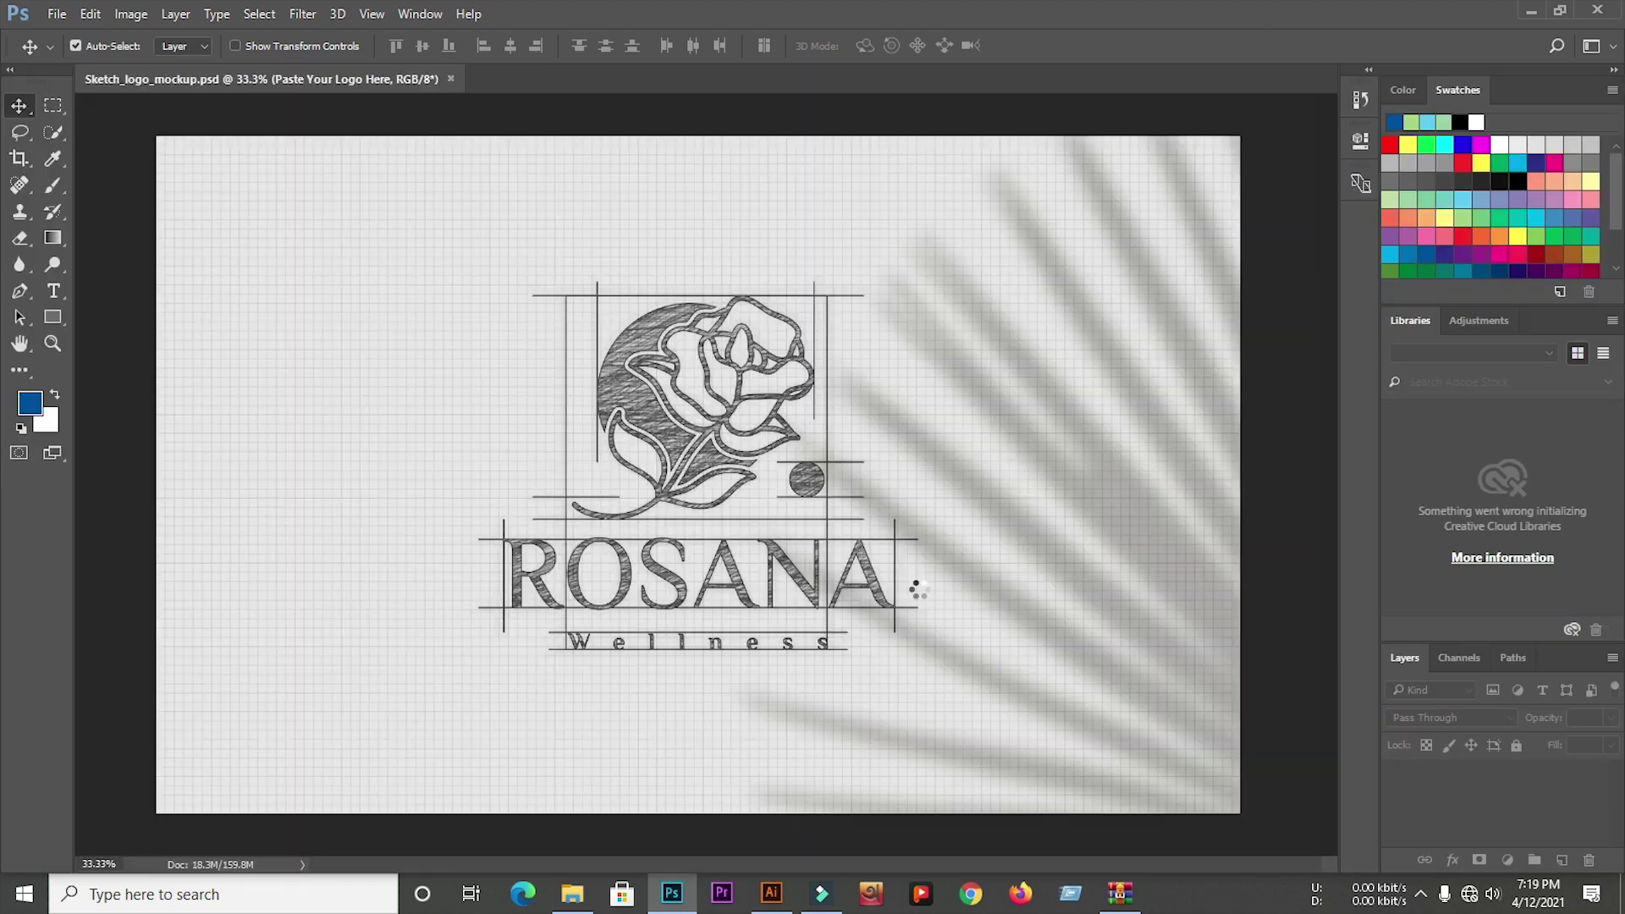
- Open the Paste Your Logo Here smart object and place the framed S from Illustrator as an enlarged, centred vector smart object
click(1041, 75)
double_click(1430, 775)
click(771, 895)
mouse_move(779, 392)
mouse_down()
mouse_move(701, 844)
mouse_move(672, 893)
mouse_move(796, 419)
mouse_up()
drag(983, 182, 978, 180)
drag(838, 484, 860, 499)
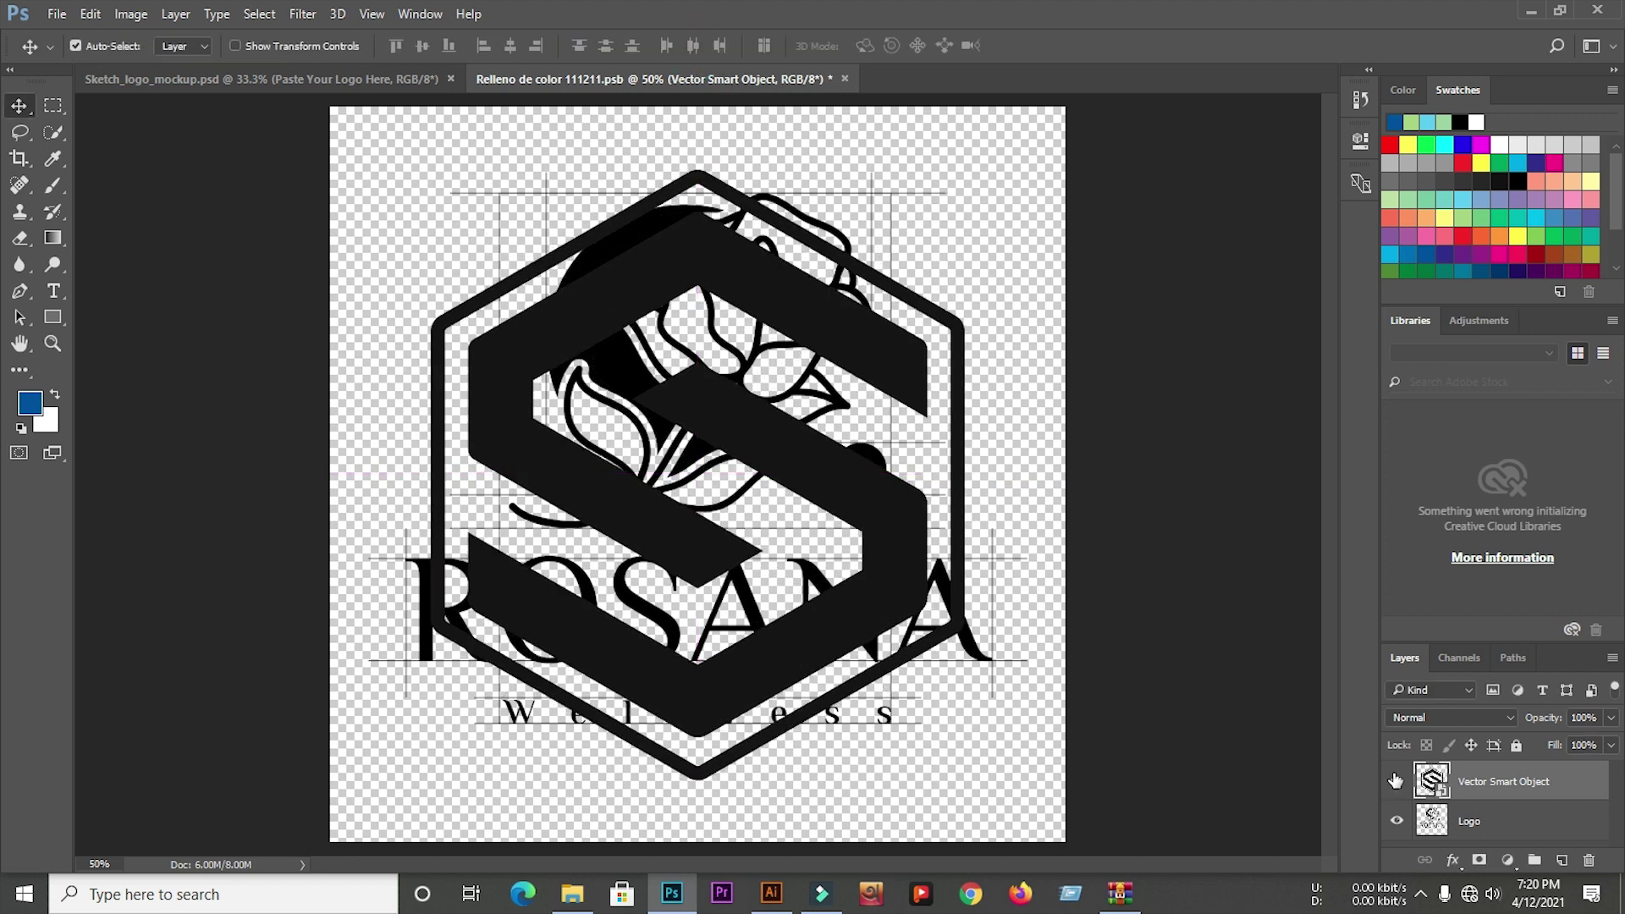
- Hide the sample Logo layer, save the smart object and return to the Sketch_logo_mockup document
click(1397, 820)
key(ctrl+s)
click(303, 79)
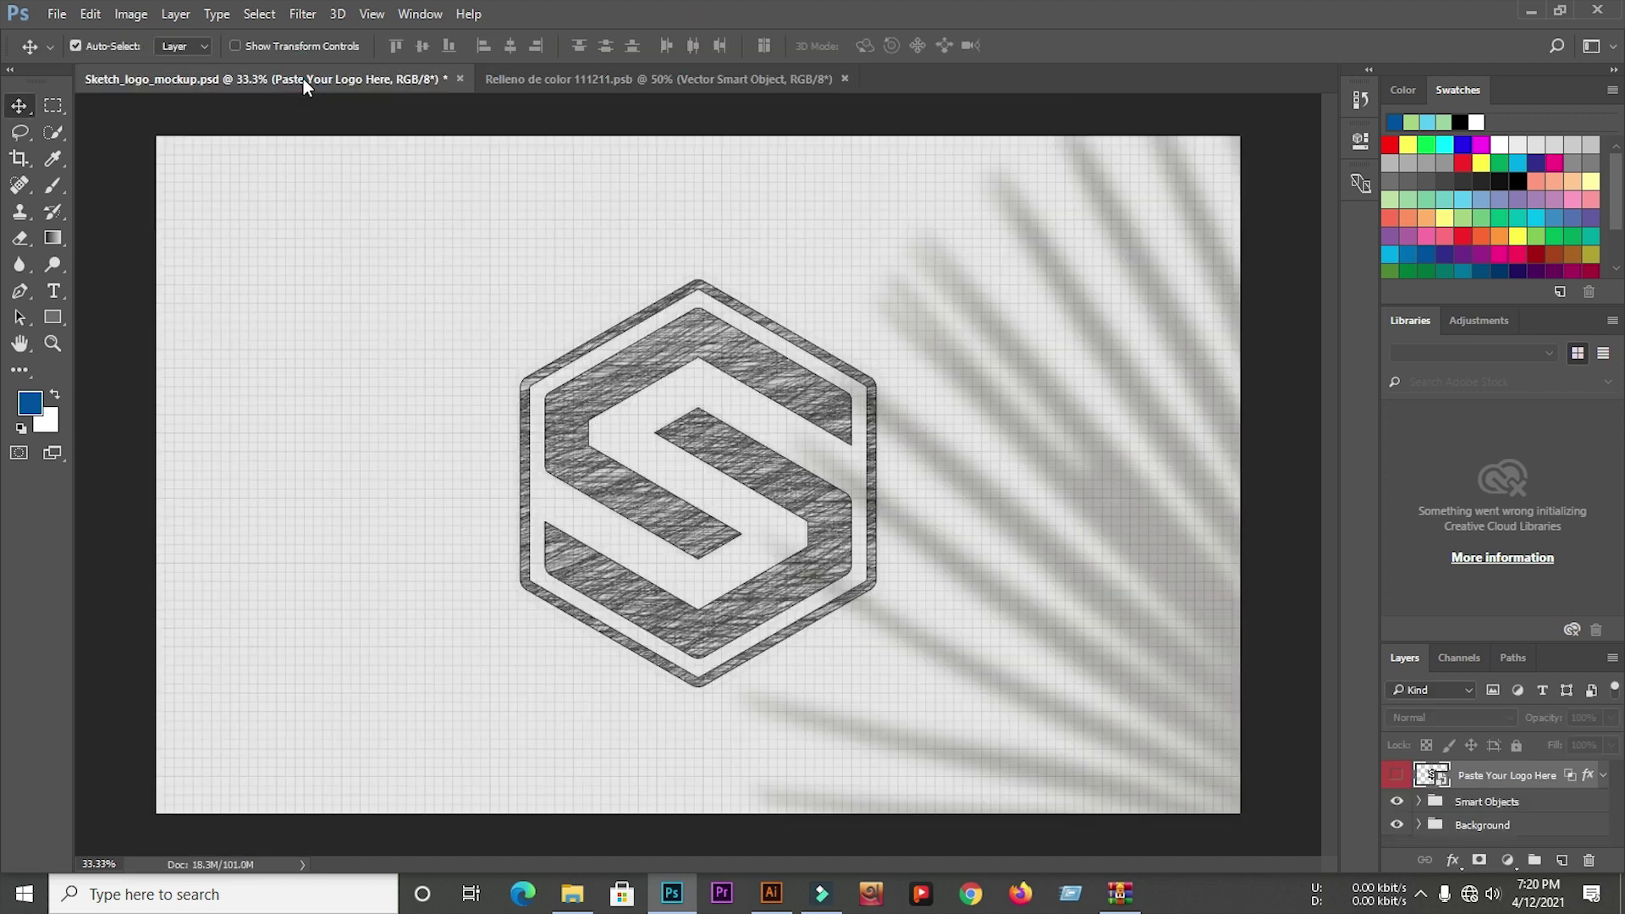
- Compare the mockup with the Background and Smart Objects groups hidden and shown, and inspect the sketched logo up close
click(1398, 826)
click(1396, 801)
click(1396, 802)
click(1397, 825)
scroll(711, 472, up, 3)
scroll(1071, 535, down, 2)
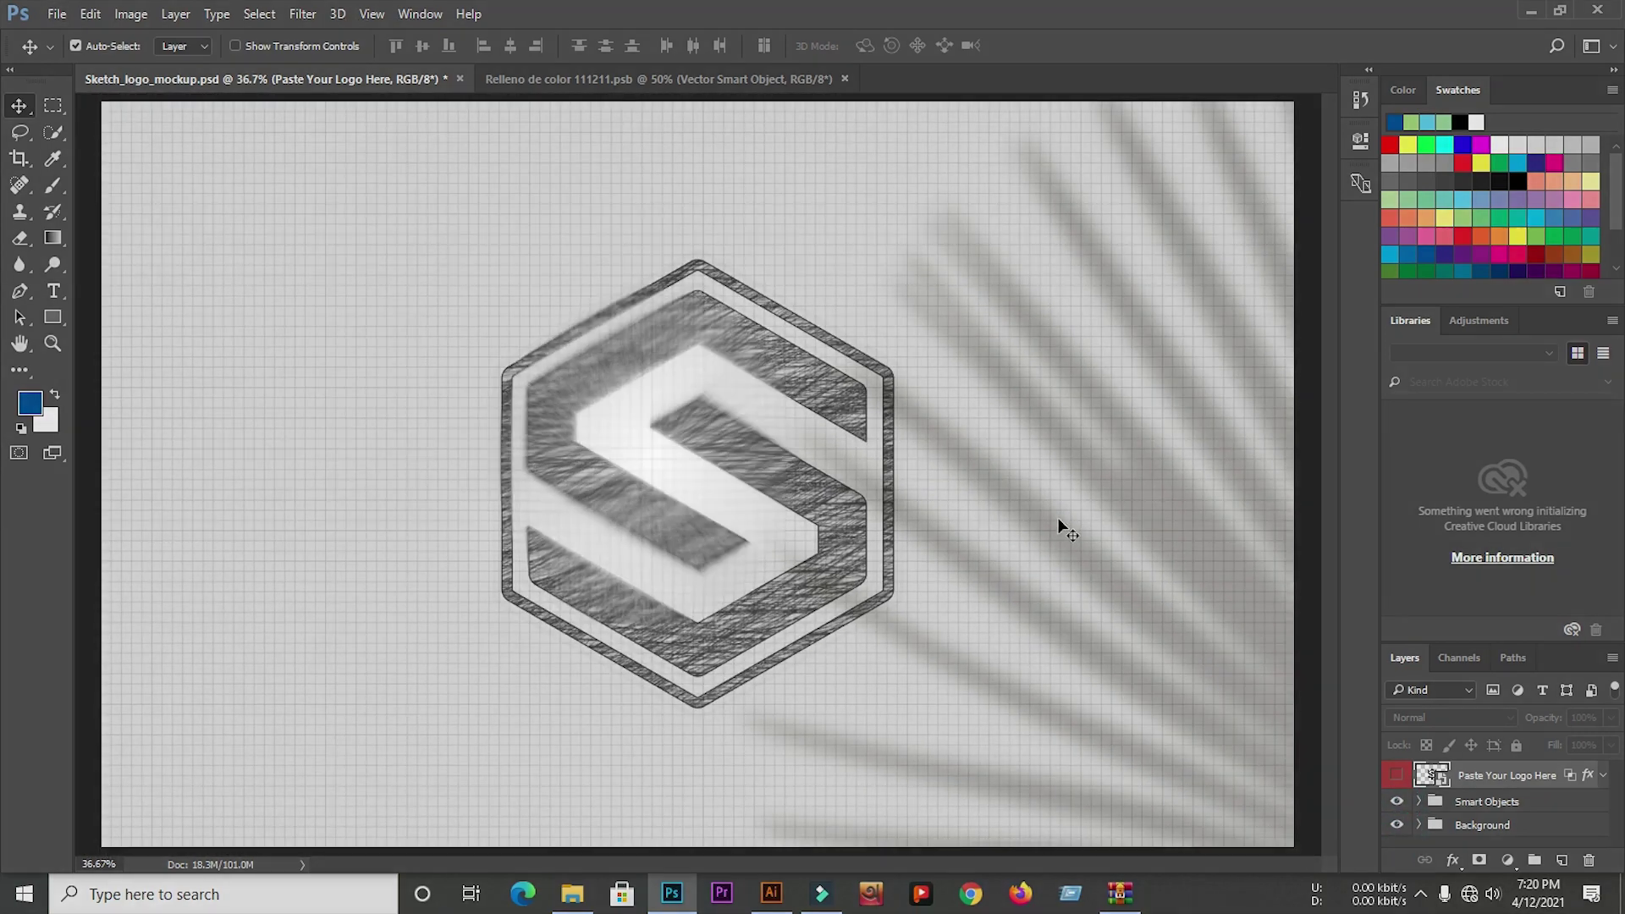